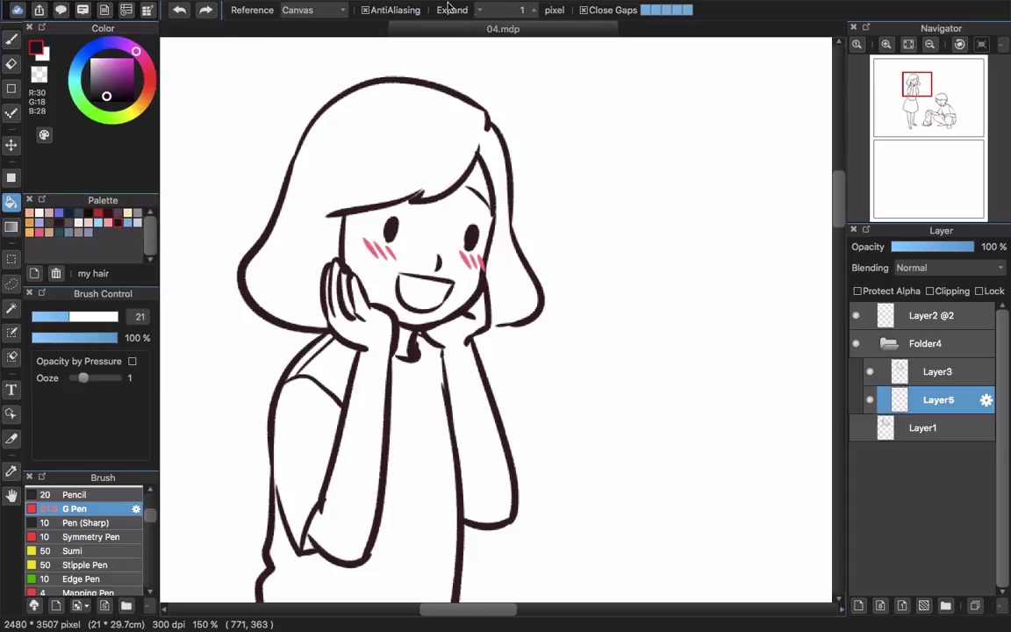
Step: Lower the Close Gaps strength to level two
{"action": "left_click", "coordinate": [683, 10]}
{"action": "left_click", "coordinate": [673, 10]}
{"action": "left_click", "coordinate": [683, 10]}
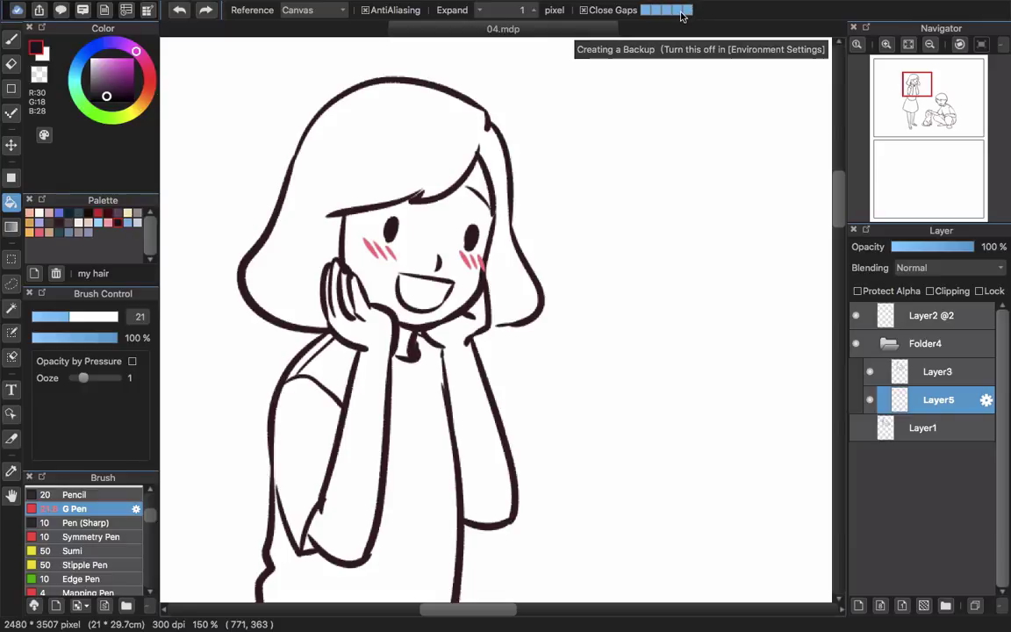
{"action": "left_click", "coordinate": [657, 11]}
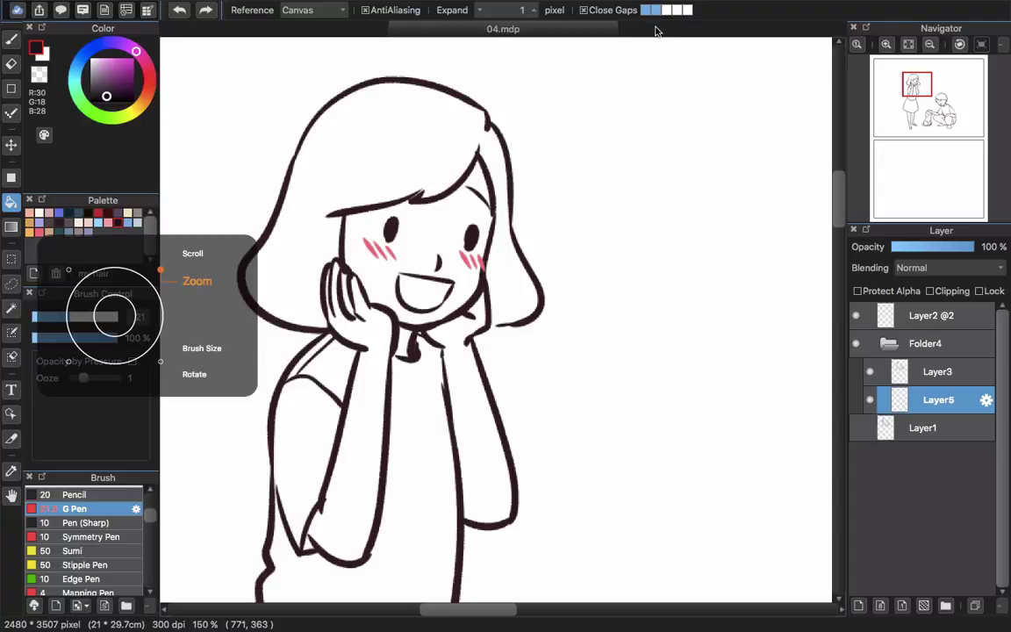
Step: Zoom into the girl's face, toggle Layer3 off and on, and pick purple R:180 G:98 B:166
{"action": "scroll", "coordinate": [629, 60], "scroll_direction": "up", "scroll_amount": 5}
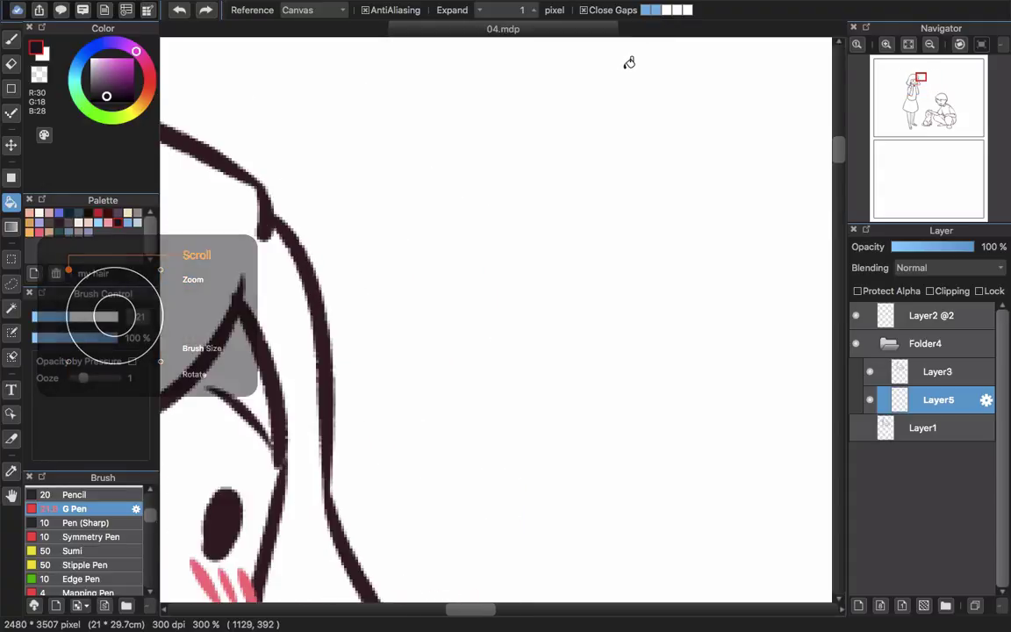
{"action": "scroll", "coordinate": [419, 383], "scroll_direction": "down", "scroll_amount": 5}
{"action": "left_click_drag", "start_coordinate": [658, 134], "coordinate": [718, 75]}
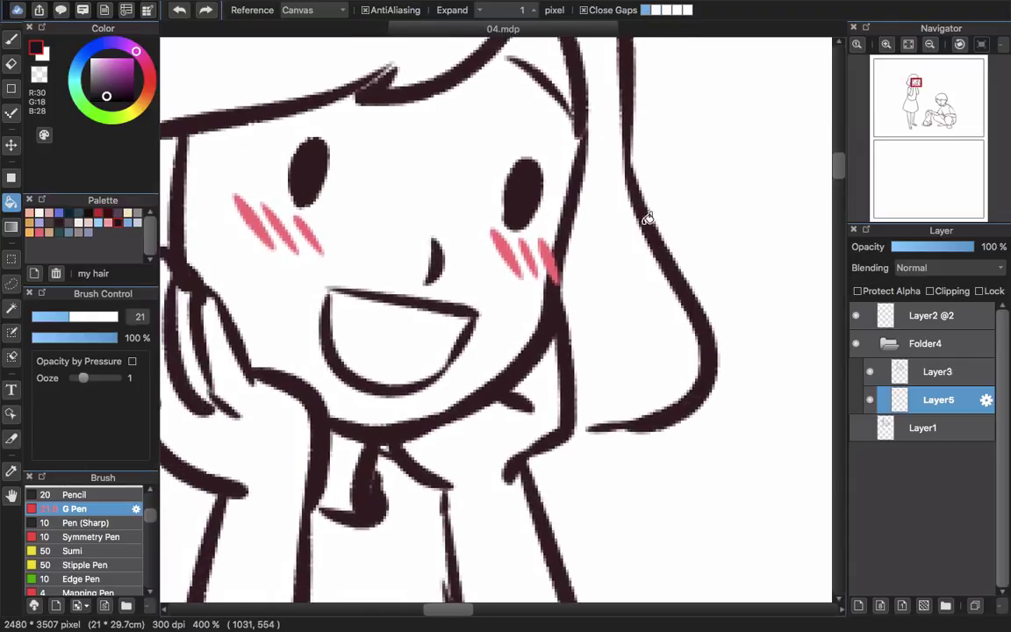
{"action": "scroll", "coordinate": [589, 313], "scroll_direction": "up", "scroll_amount": 4}
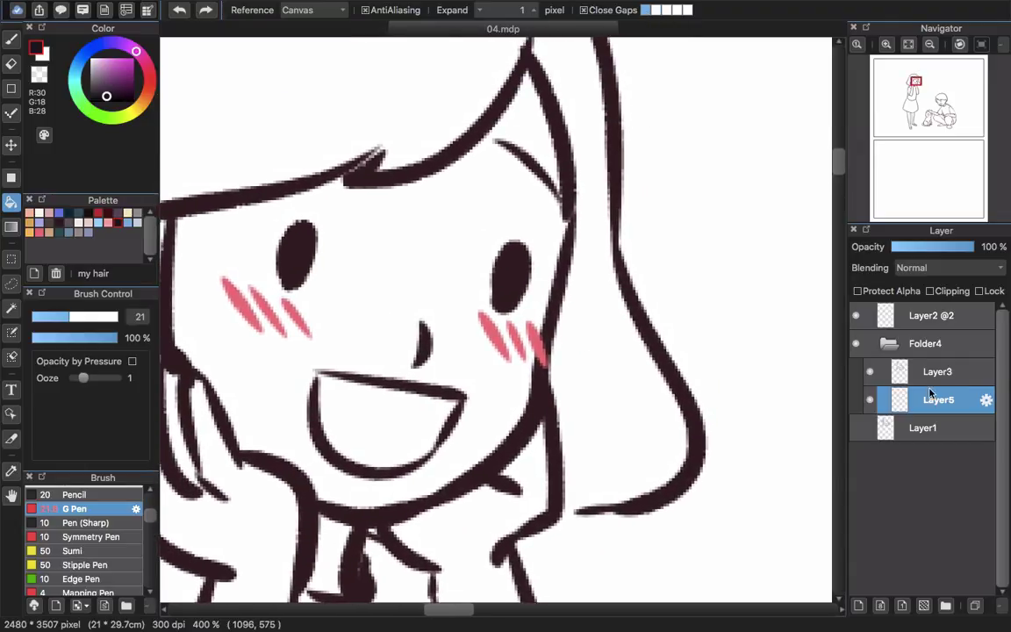
{"action": "left_click", "coordinate": [870, 371]}
{"action": "left_click", "coordinate": [869, 371]}
{"action": "left_click", "coordinate": [109, 76]}
{"action": "left_click", "coordinate": [111, 74]}
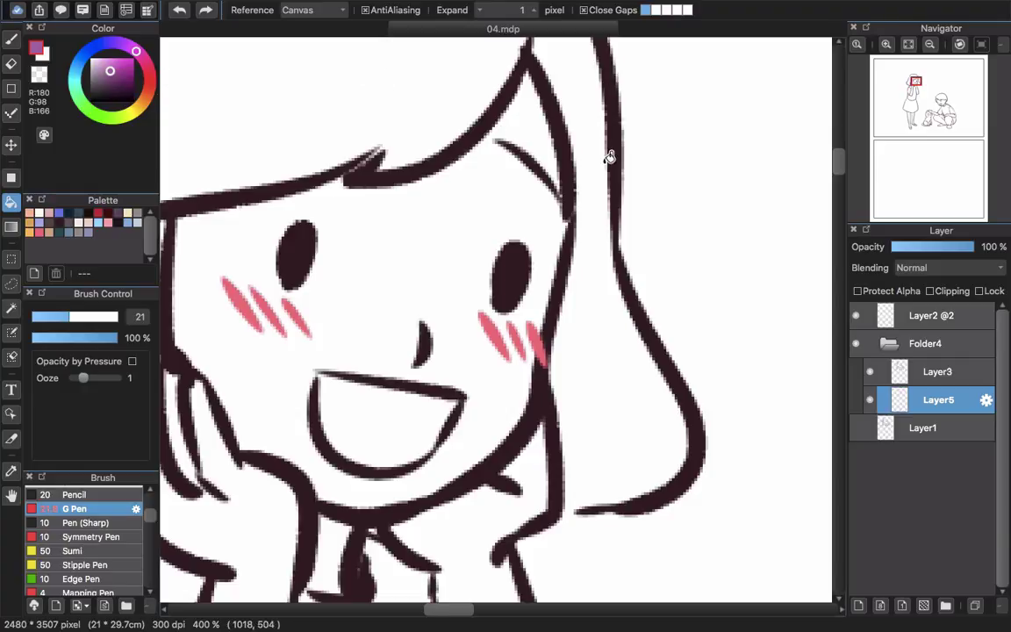
Step: Test-fill the girl's hair purple at gap level two, inspect the result, and undo it
{"action": "left_click_drag", "start_coordinate": [613, 120], "coordinate": [614, 147]}
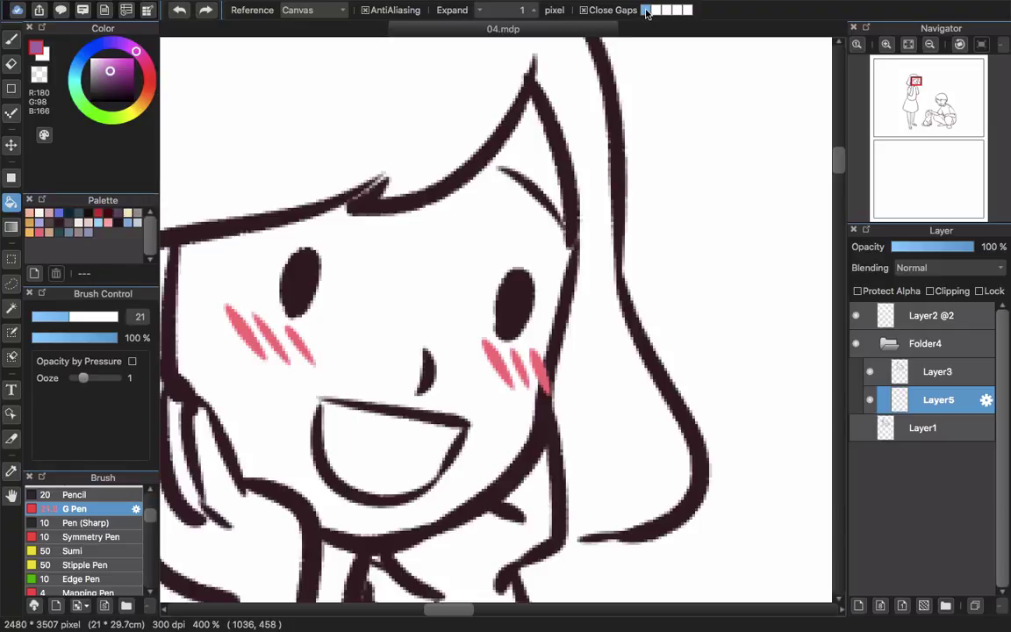
{"action": "left_click", "coordinate": [596, 130]}
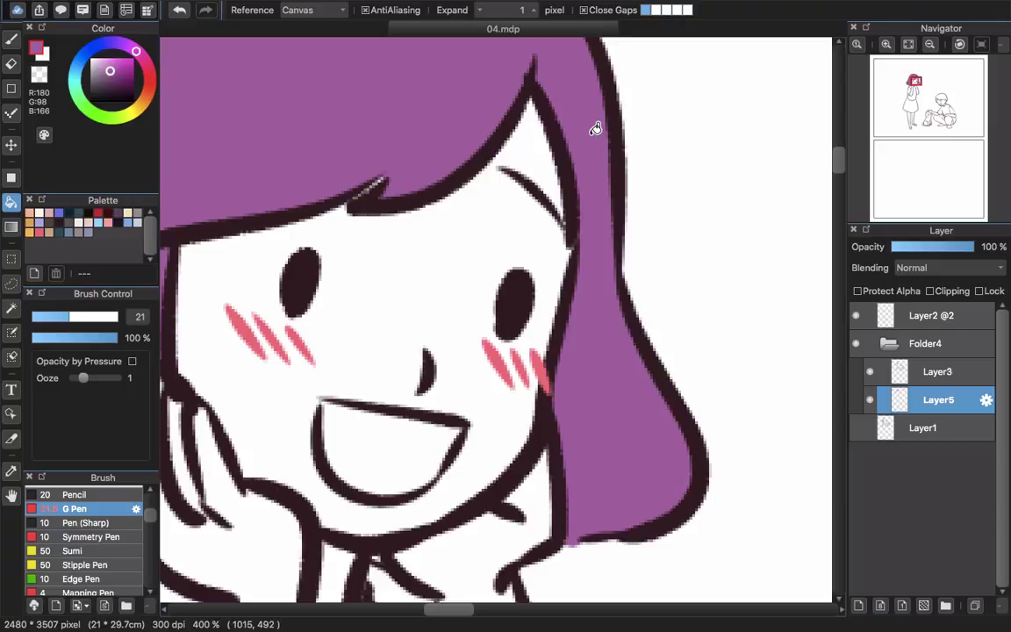
{"action": "scroll", "coordinate": [597, 198], "scroll_direction": "down", "scroll_amount": 5}
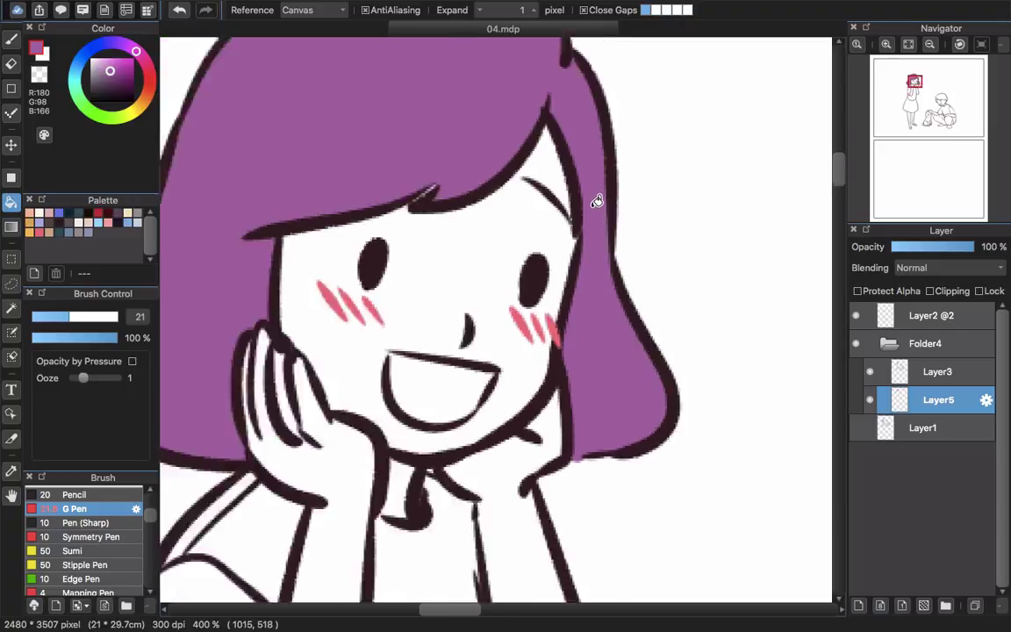
{"action": "scroll", "coordinate": [598, 218], "scroll_direction": "up", "scroll_amount": 3}
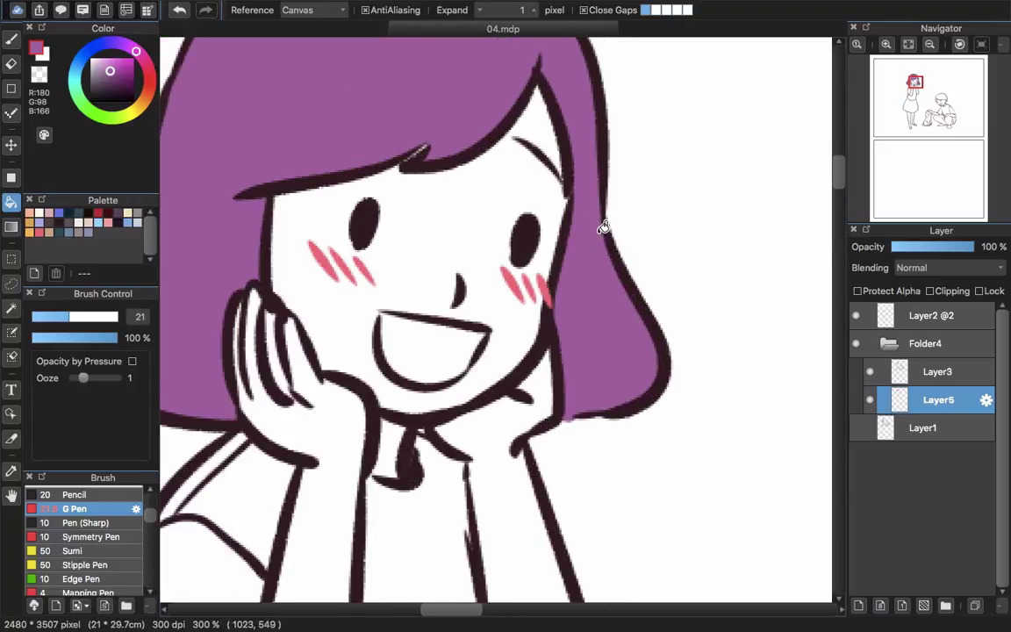
{"action": "scroll", "coordinate": [438, 151], "scroll_direction": "up", "scroll_amount": 1}
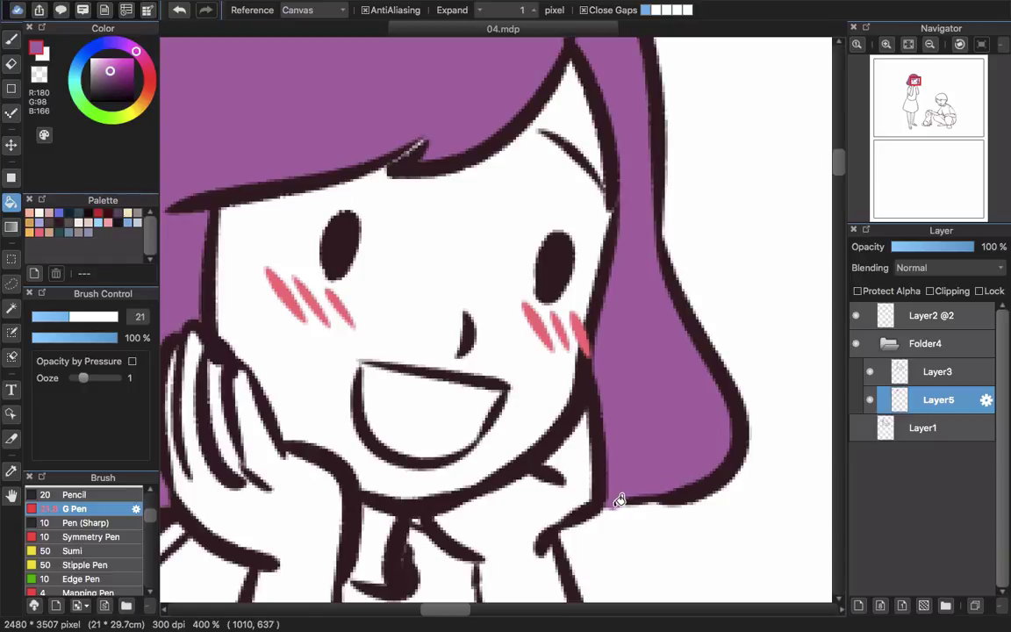
{"action": "scroll", "coordinate": [655, 431], "scroll_direction": "down", "scroll_amount": 1}
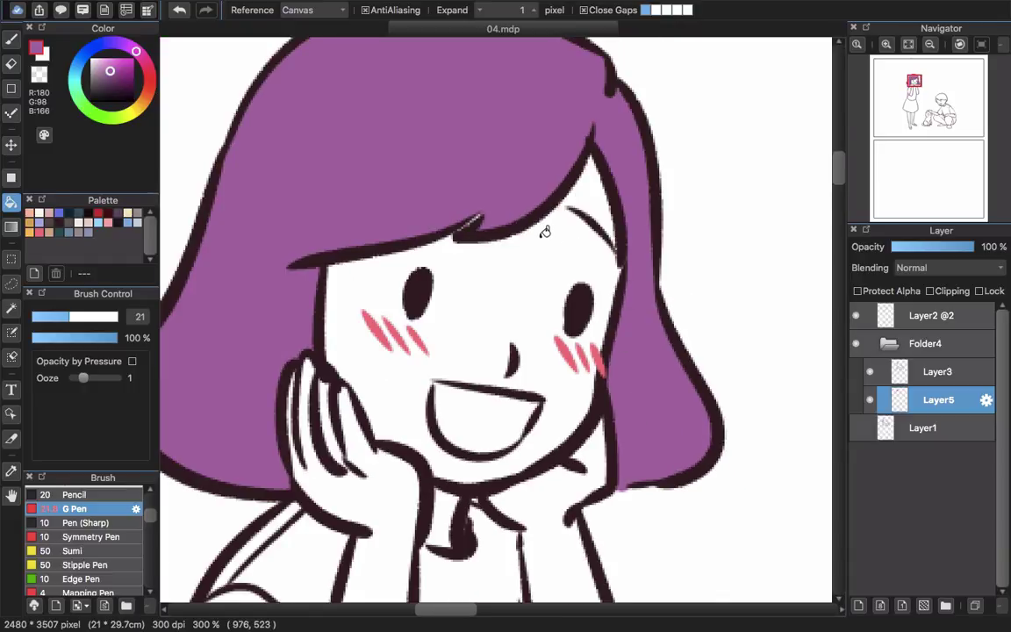
{"action": "scroll", "coordinate": [544, 231], "scroll_direction": "up", "scroll_amount": 3}
{"action": "scroll", "coordinate": [587, 293], "scroll_direction": "left", "scroll_amount": 3}
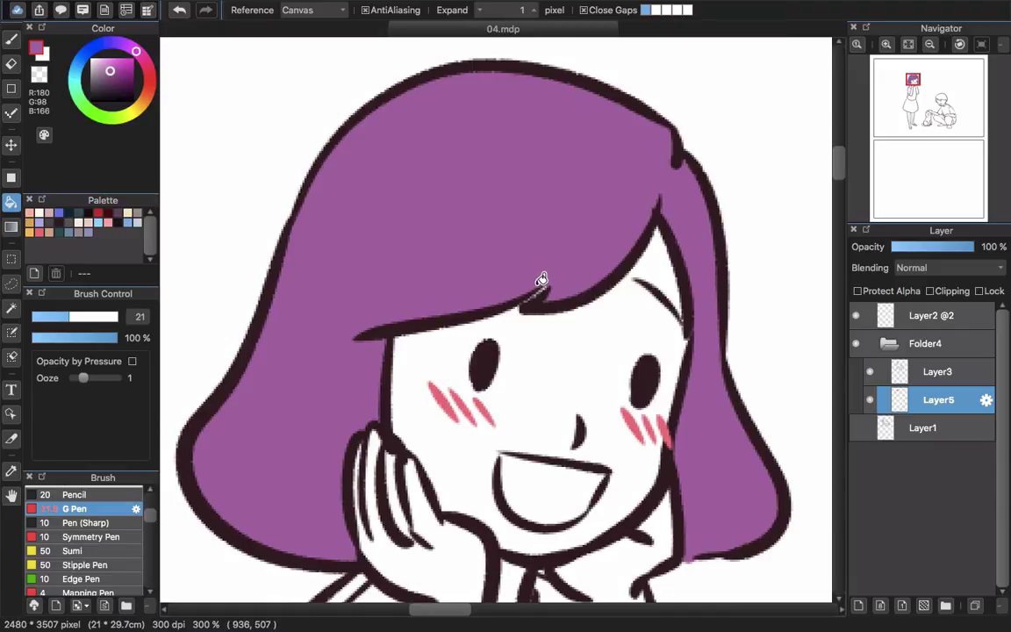
{"action": "scroll", "coordinate": [595, 371], "scroll_direction": "down", "scroll_amount": 3}
{"action": "scroll", "coordinate": [595, 372], "scroll_direction": "right", "scroll_amount": 2}
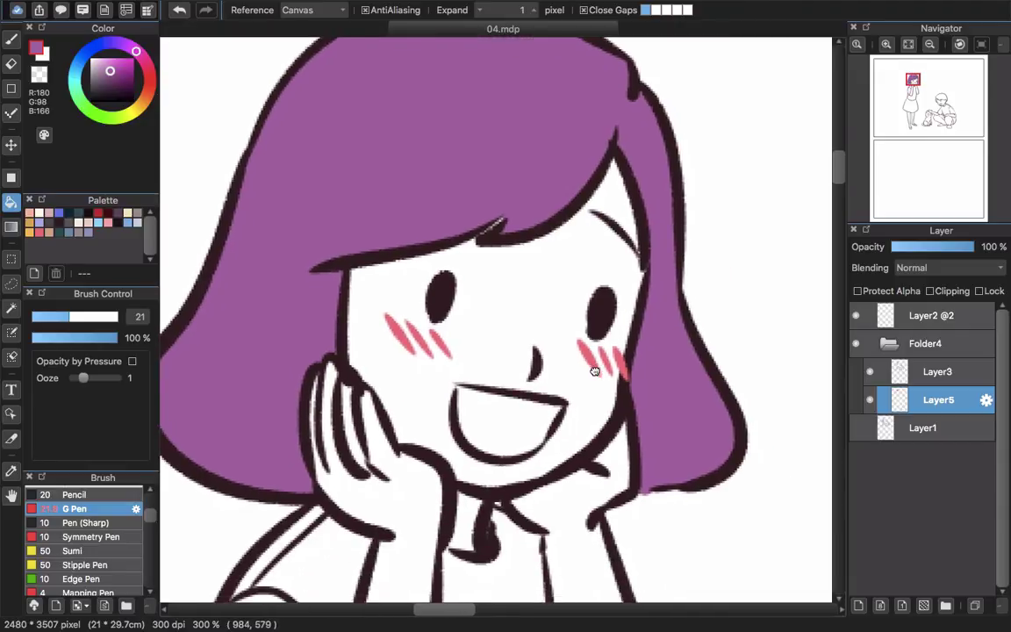
{"action": "key", "text": "ctrl+z"}
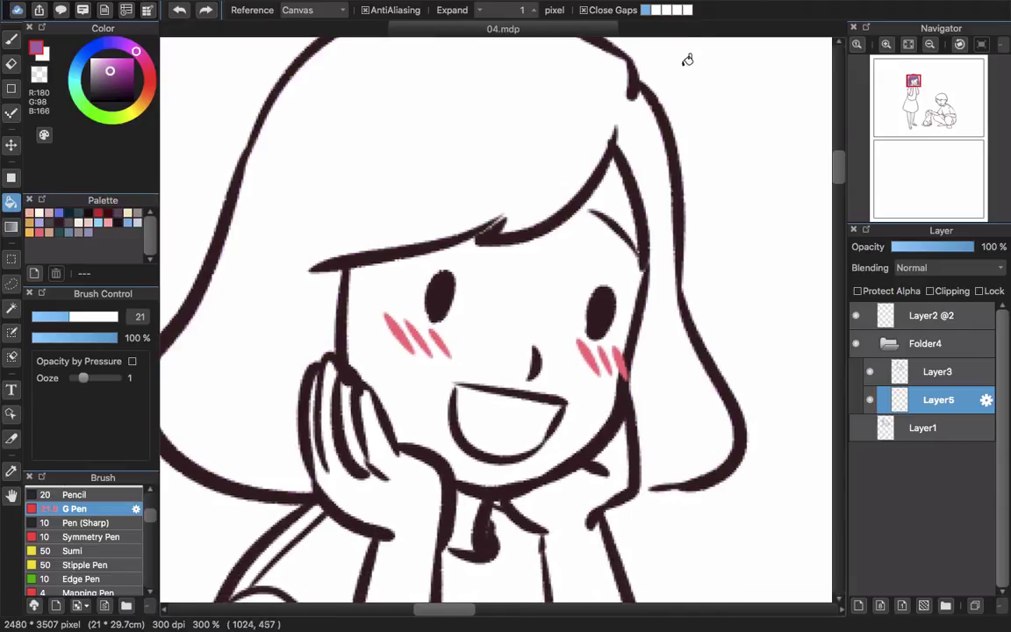
Step: Raise Close Gaps to level three and retry purple fills on the hair and right strip, undoing each
{"action": "left_click", "coordinate": [665, 10]}
{"action": "left_click", "coordinate": [665, 178]}
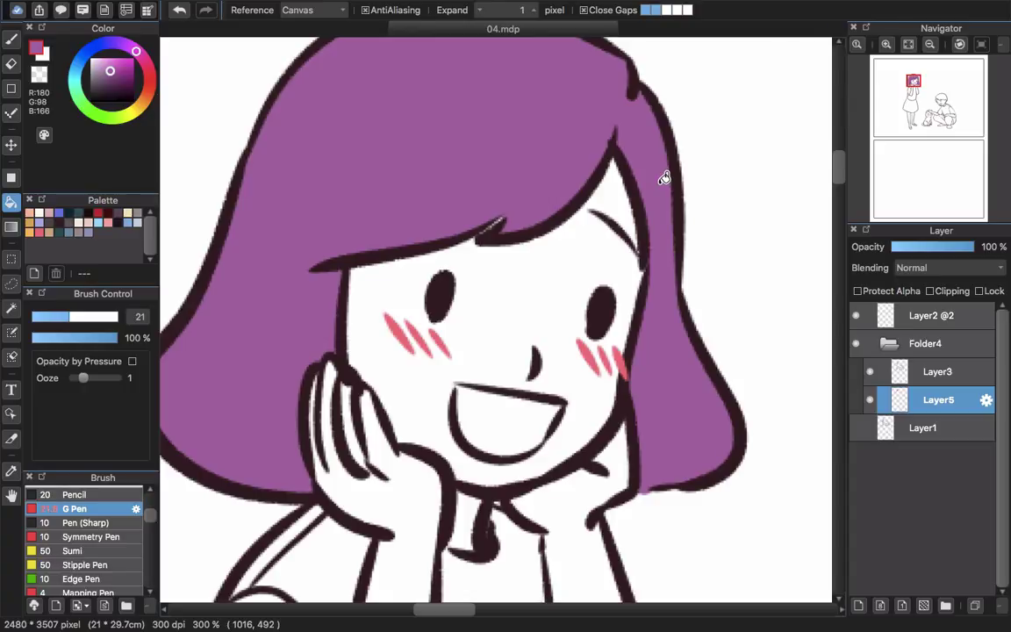
{"action": "key", "text": "ctrl+z"}
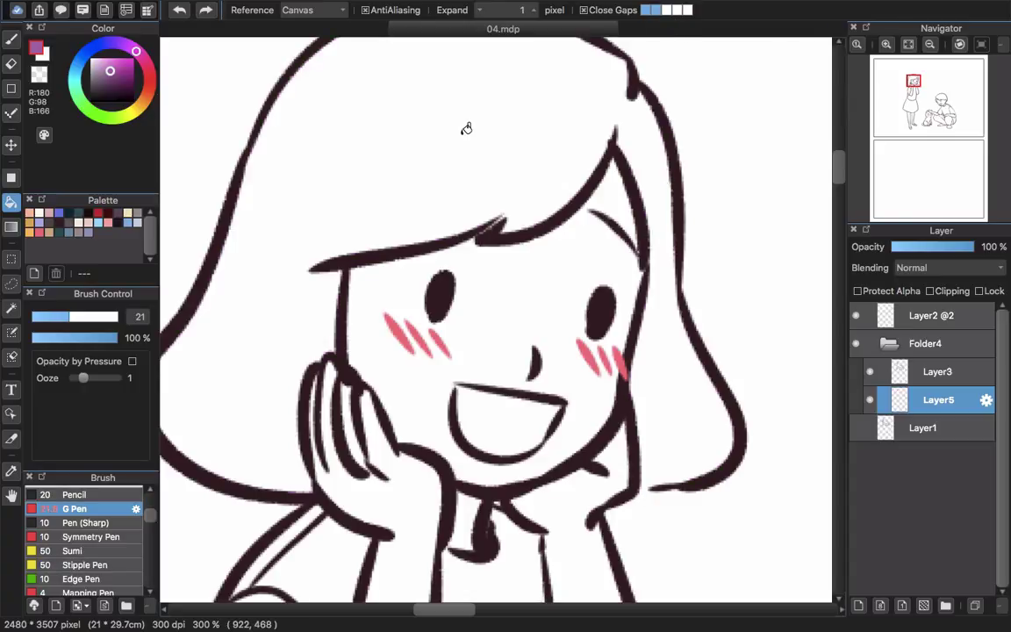
{"action": "left_click", "coordinate": [466, 129]}
{"action": "key", "text": "ctrl+z"}
{"action": "left_click", "coordinate": [401, 126]}
{"action": "key", "text": "ctrl+z"}
{"action": "left_click", "coordinate": [660, 341]}
{"action": "key", "text": "ctrl+z"}
Step: Try purple fills on the right hair strand between the outlines, undoing each attempt
{"action": "left_click_drag", "start_coordinate": [638, 59], "coordinate": [624, 129]}
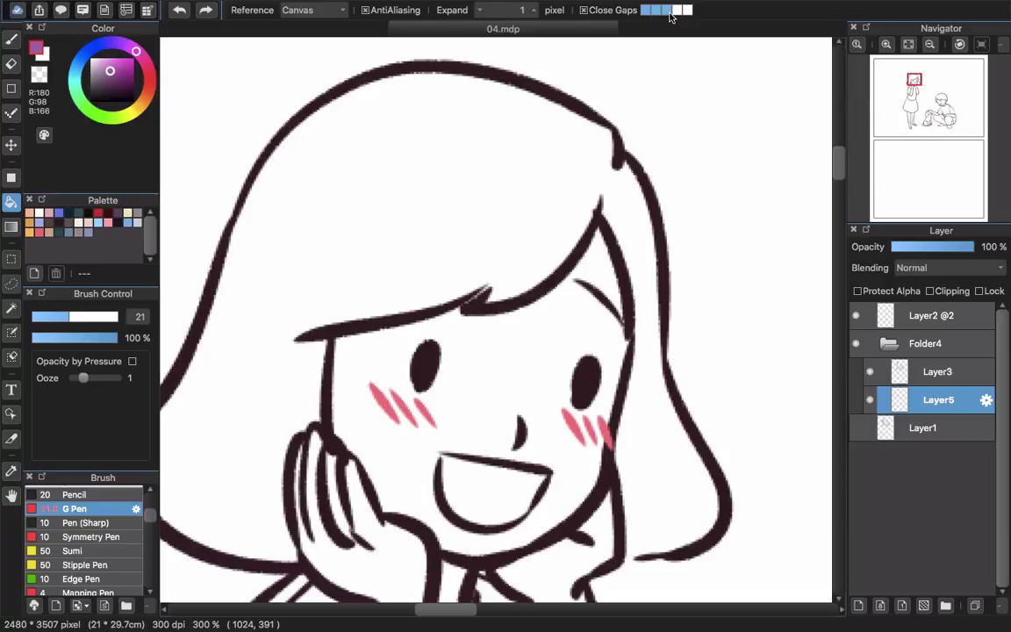
{"action": "scroll", "coordinate": [621, 165], "scroll_direction": "up", "scroll_amount": 4}
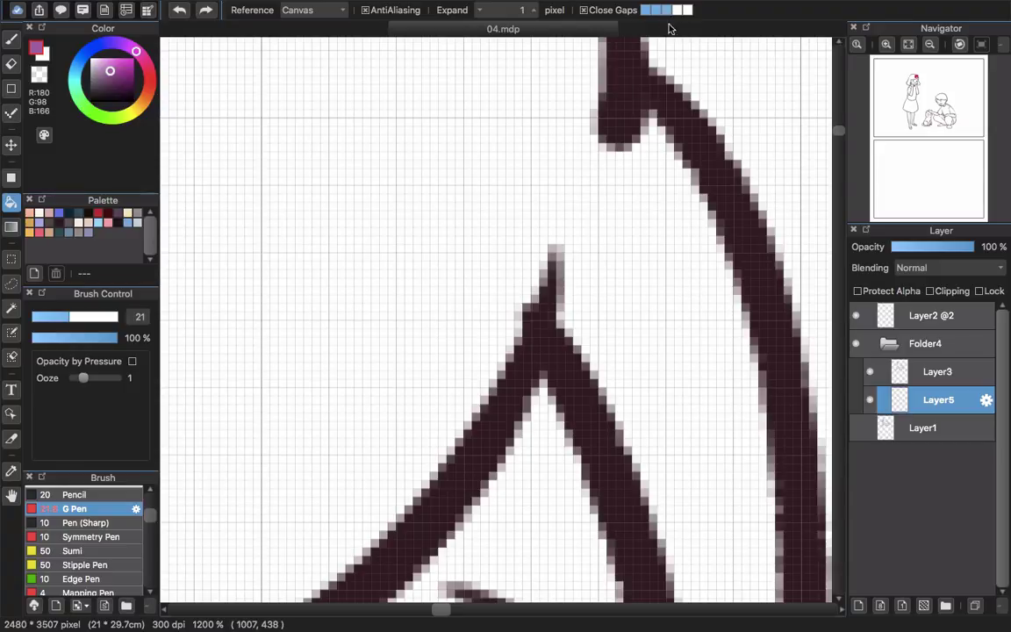
{"action": "scroll", "coordinate": [651, 258], "scroll_direction": "down", "scroll_amount": 5}
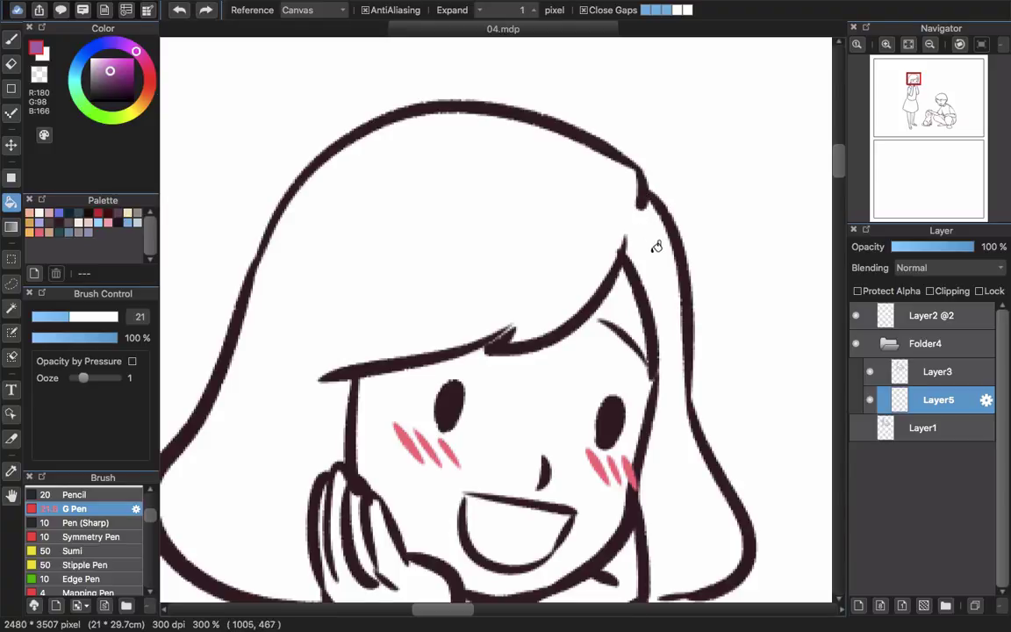
{"action": "left_click", "coordinate": [670, 372]}
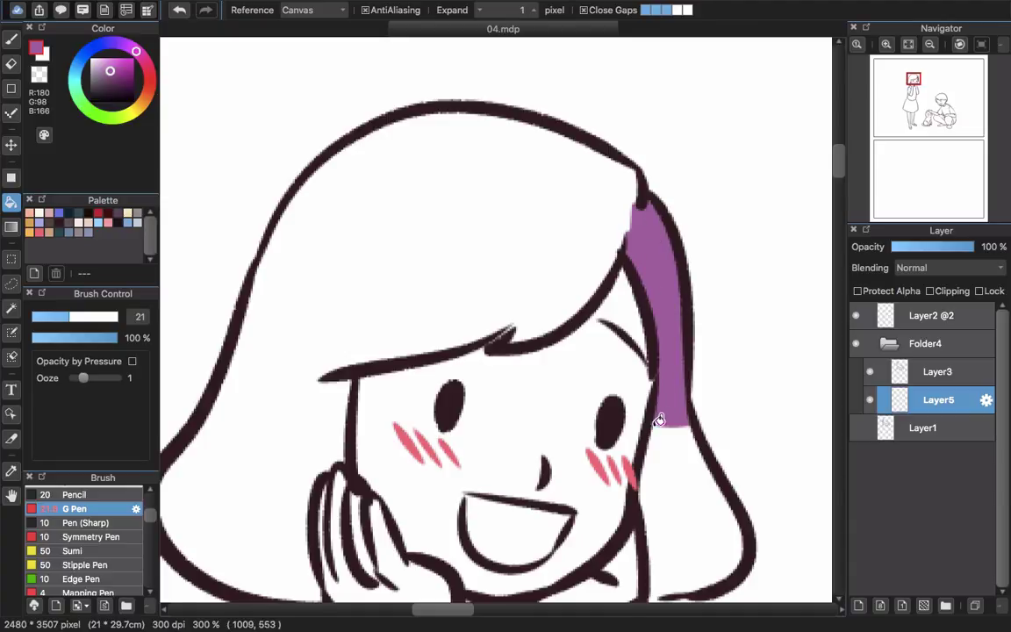
{"action": "scroll", "coordinate": [659, 420], "scroll_direction": "down", "scroll_amount": 3}
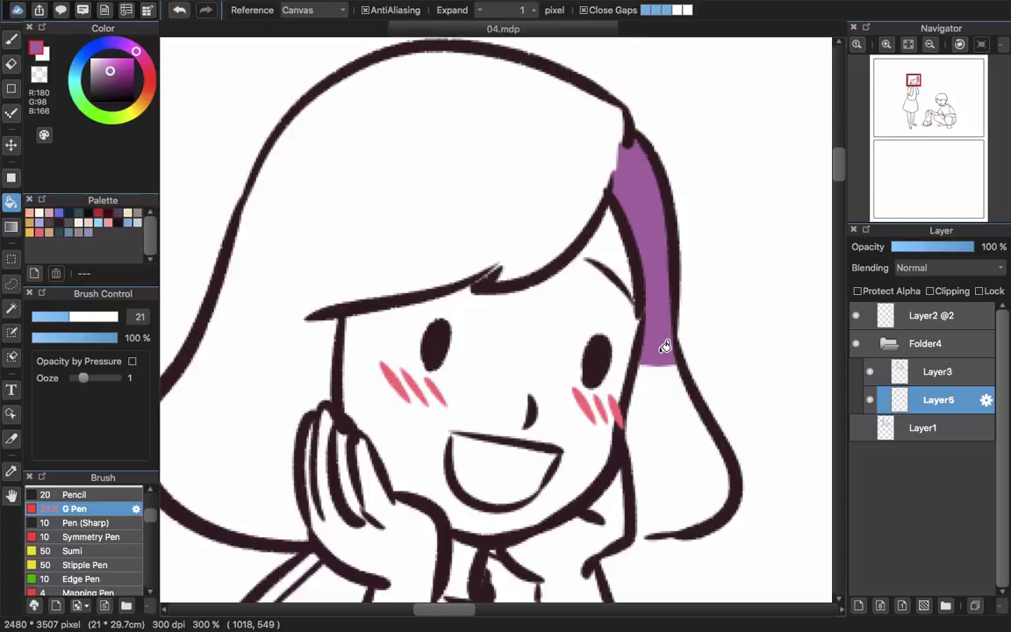
{"action": "key", "text": "ctrl+z"}
{"action": "left_click", "coordinate": [665, 386]}
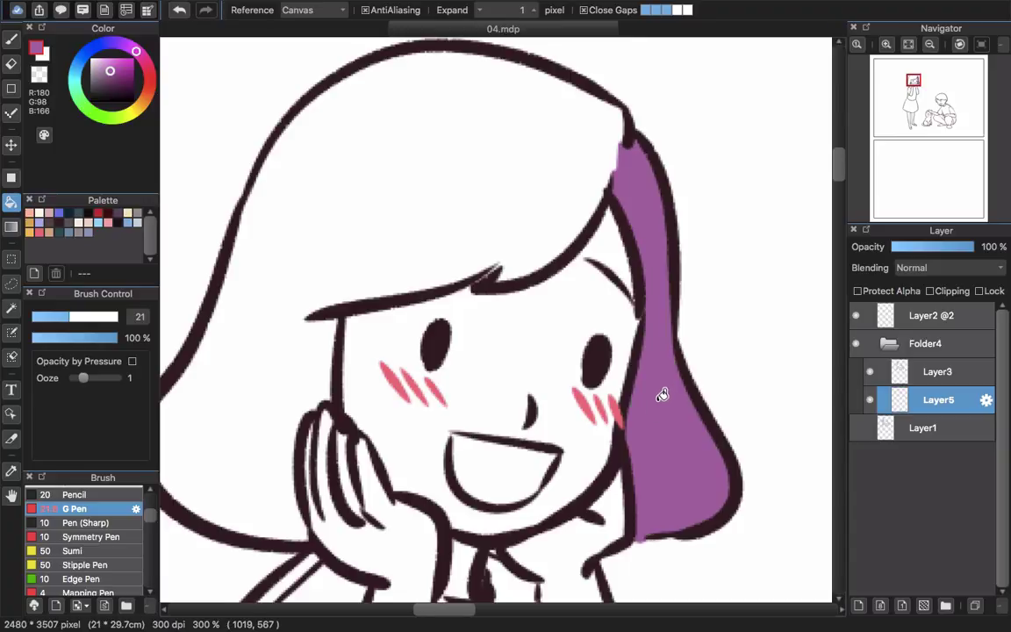
{"action": "scroll", "coordinate": [650, 395], "scroll_direction": "down", "scroll_amount": 2}
{"action": "scroll", "coordinate": [652, 386], "scroll_direction": "up", "scroll_amount": 2}
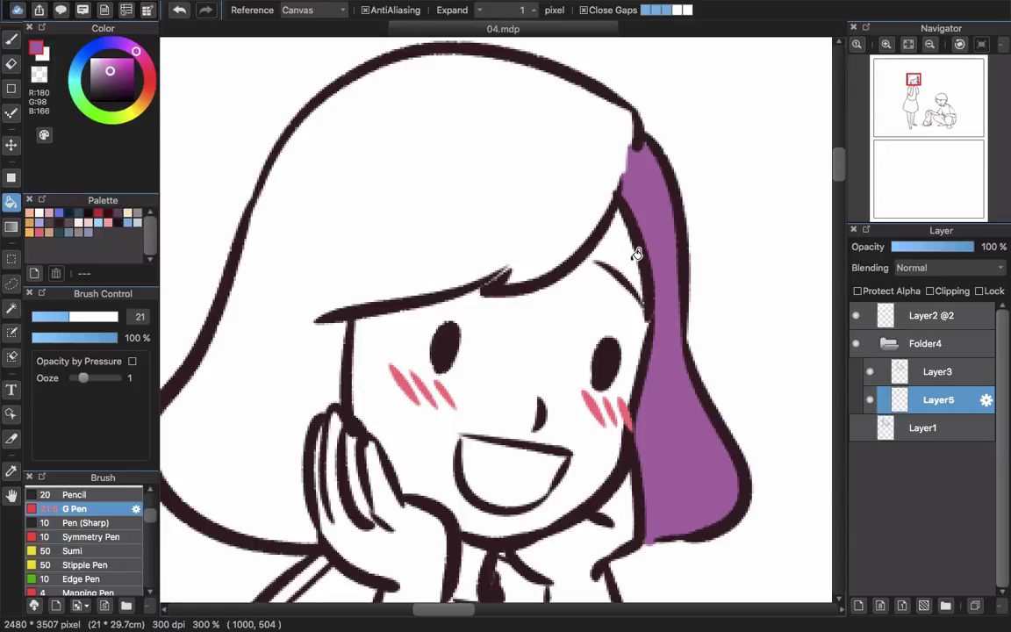
{"action": "key", "text": "ctrl+z"}
Step: Test more purple fills on the hair area and right strand, undo them all, and reposition the view
{"action": "left_click", "coordinate": [469, 147]}
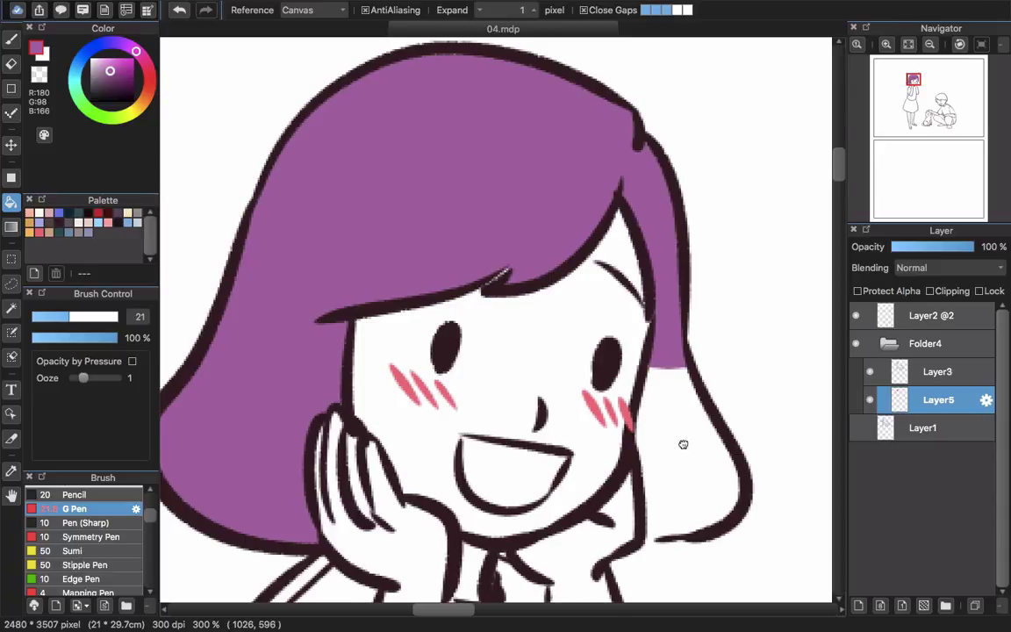
{"action": "left_click_drag", "start_coordinate": [661, 351], "coordinate": [637, 296]}
{"action": "key", "text": "ctrl+z"}
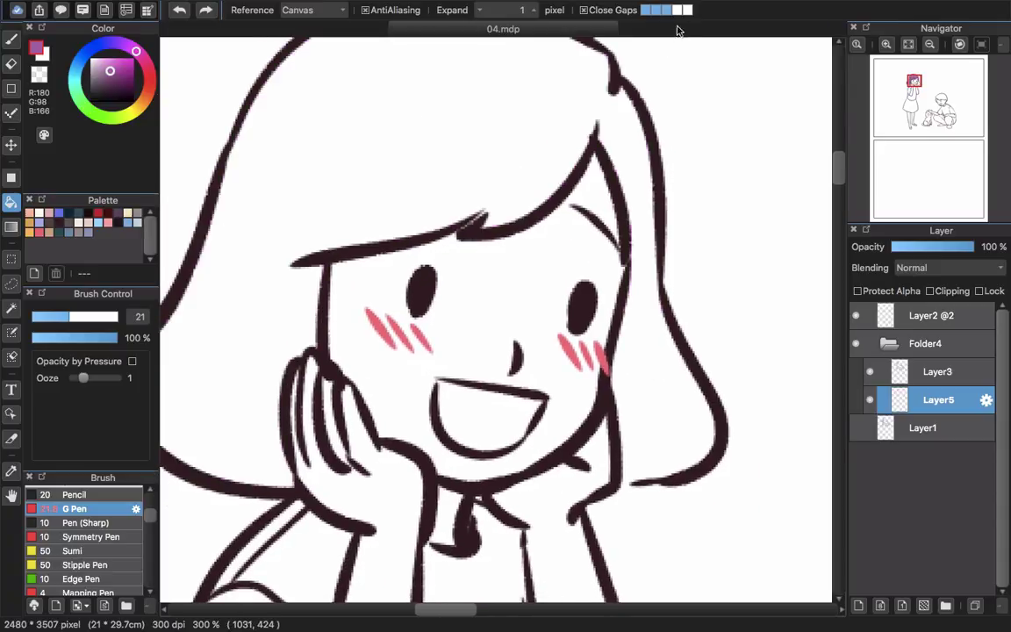
{"action": "left_click", "coordinate": [655, 202]}
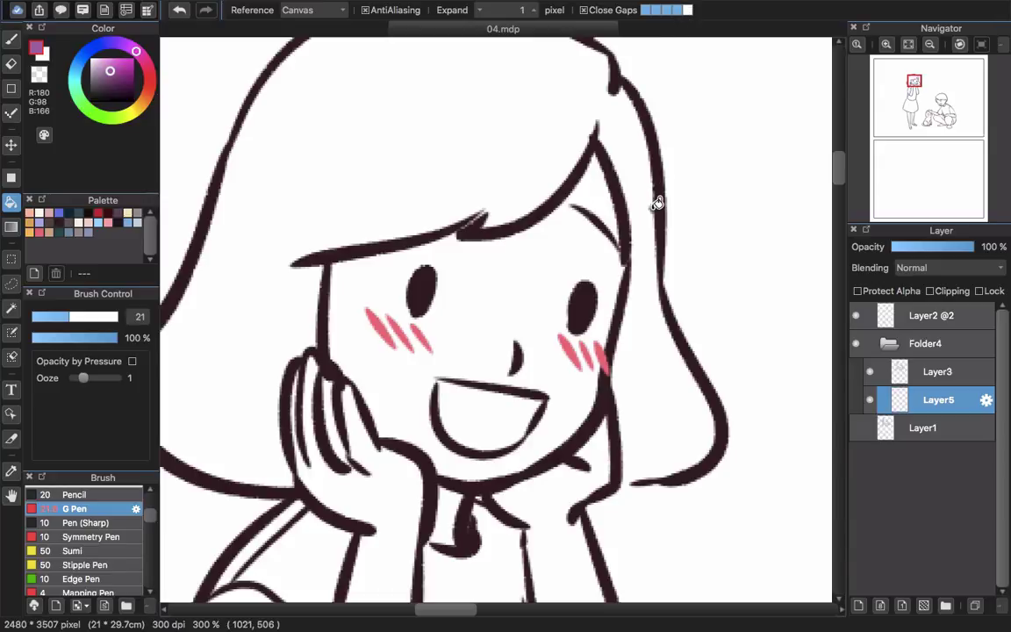
{"action": "left_click", "coordinate": [657, 216]}
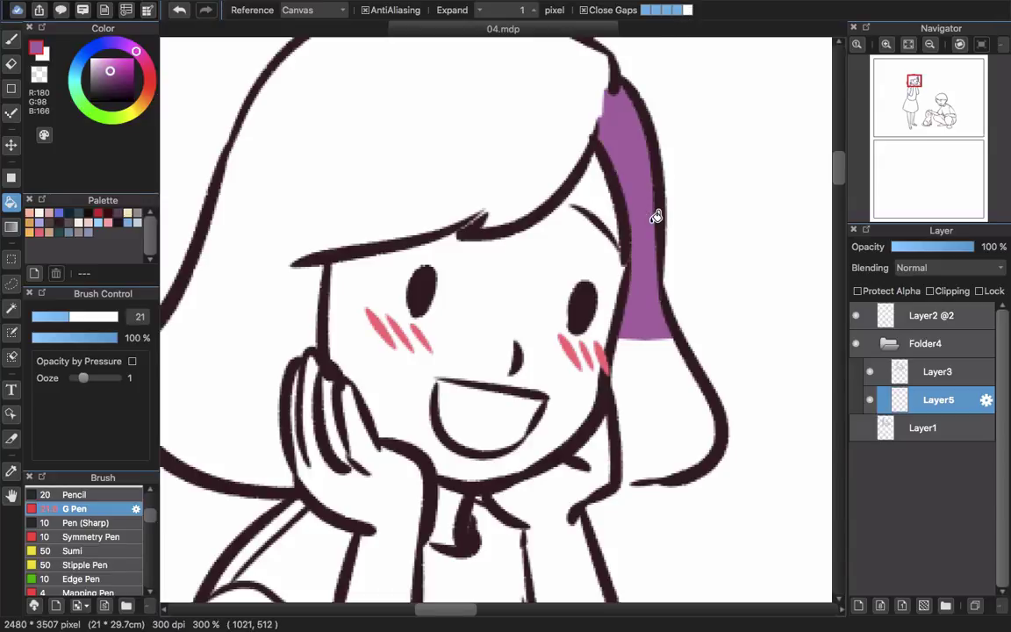
{"action": "key", "text": "ctrl+z"}
{"action": "left_click", "coordinate": [659, 381]}
{"action": "key", "text": "ctrl+z"}
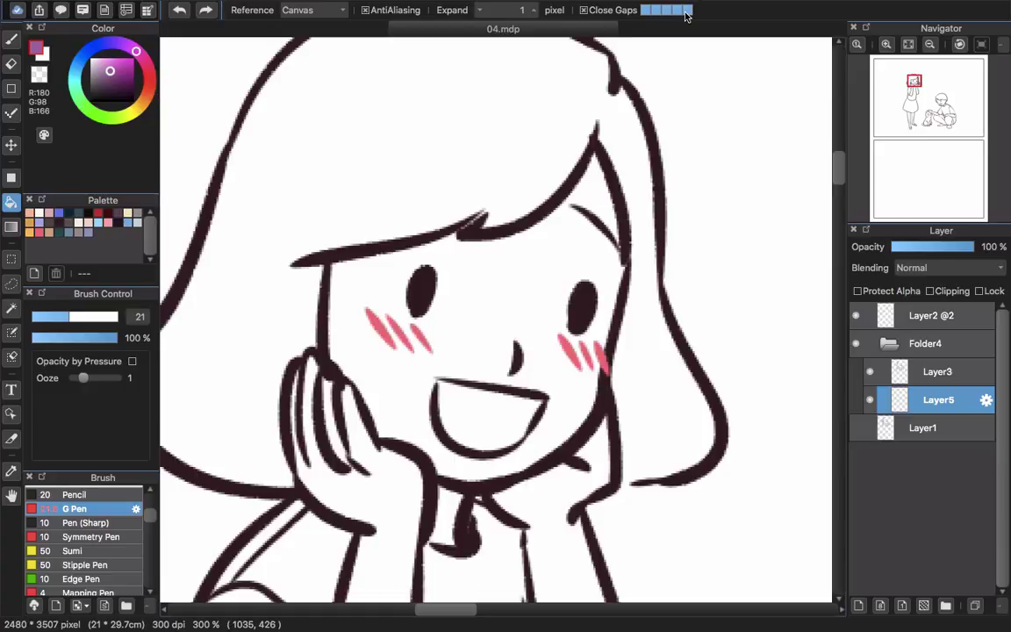
{"action": "left_click", "coordinate": [655, 195]}
{"action": "key", "text": "ctrl+z"}
{"action": "left_click", "coordinate": [654, 209]}
{"action": "key", "text": "ctrl+z"}
{"action": "scroll", "coordinate": [645, 222], "scroll_direction": "down", "scroll_amount": 5}
{"action": "mouse_move", "coordinate": [668, 217]}
{"action": "left_mouse_down"}
{"action": "mouse_move", "coordinate": [566, 264]}
{"action": "mouse_move", "coordinate": [572, 254]}
{"action": "left_mouse_up"}
Step: Discard the 400 × 400 canvas and create a 2000 × 2500 canvas with a white background
{"action": "key", "text": "super+n"}
{"action": "key", "text": "Return"}
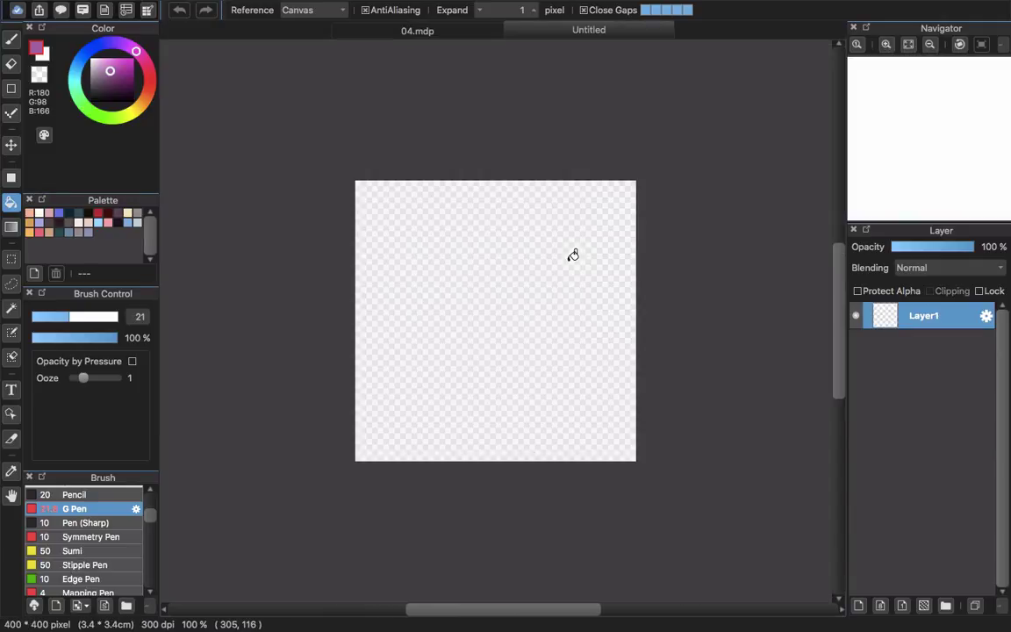
{"action": "key", "text": "super+w"}
{"action": "key", "text": "super+n"}
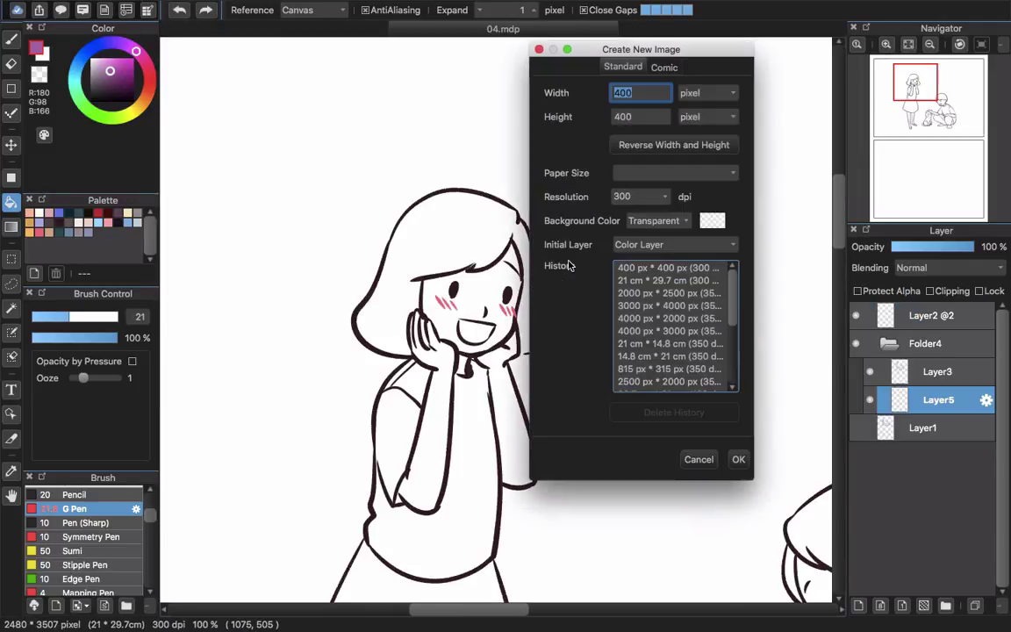
{"action": "left_click", "coordinate": [668, 293]}
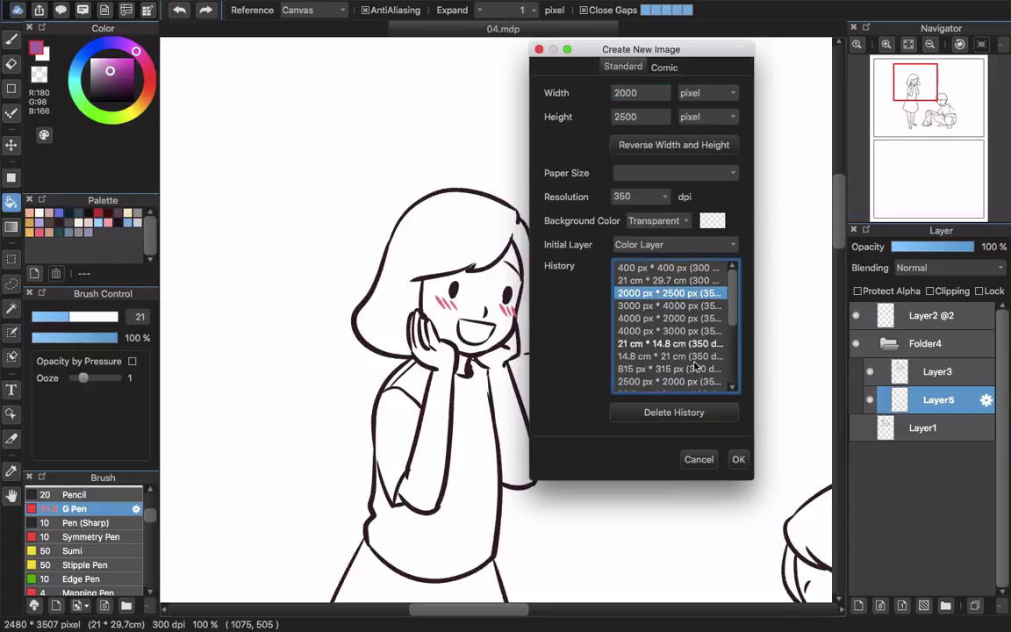
{"action": "left_click", "coordinate": [691, 223]}
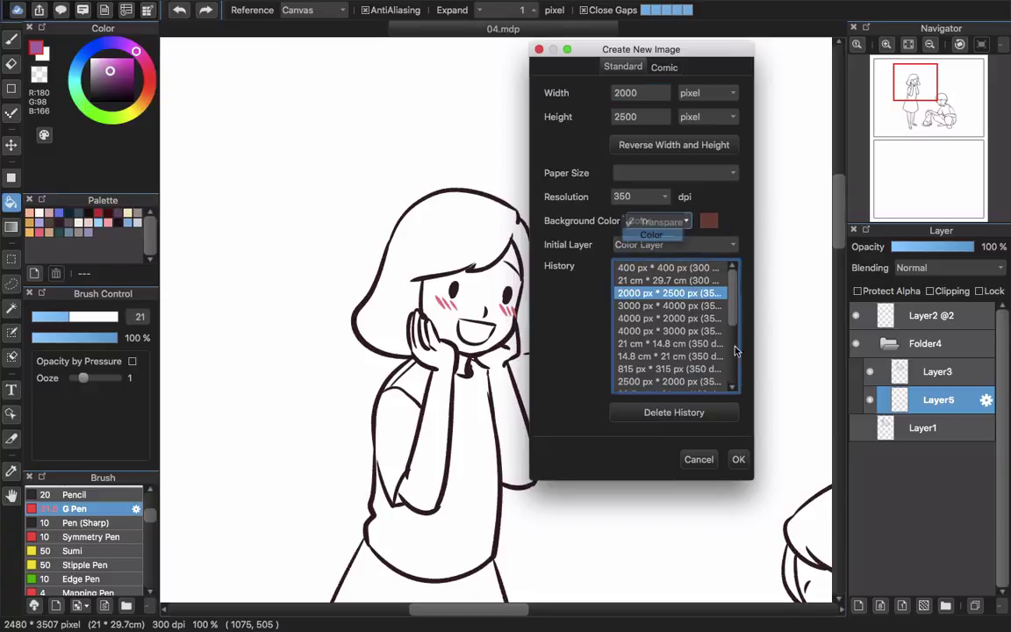
{"action": "left_click", "coordinate": [655, 234]}
{"action": "left_click", "coordinate": [709, 220]}
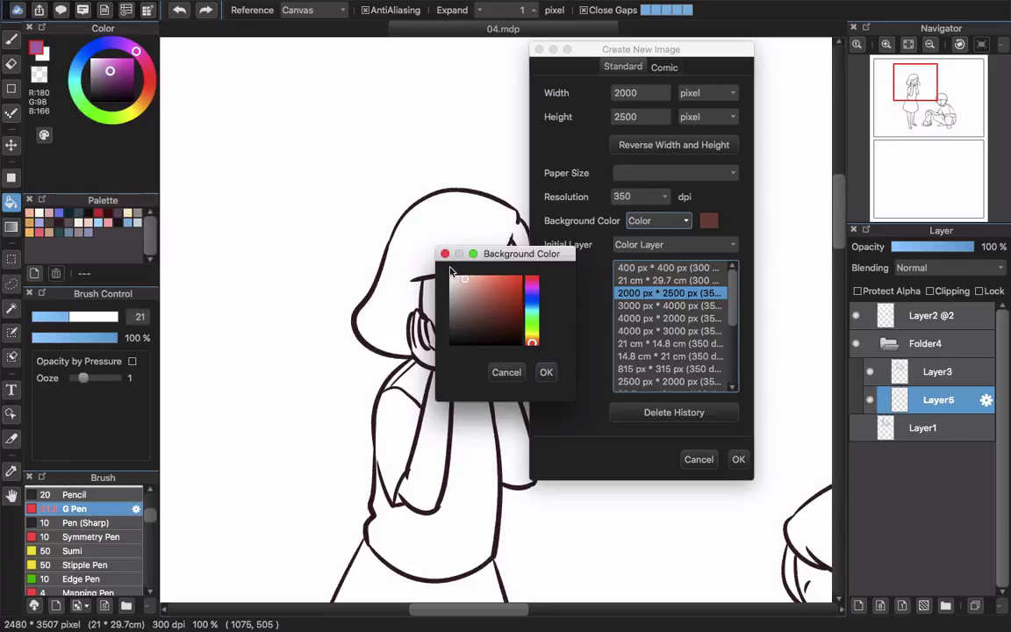
{"action": "left_click", "coordinate": [544, 373]}
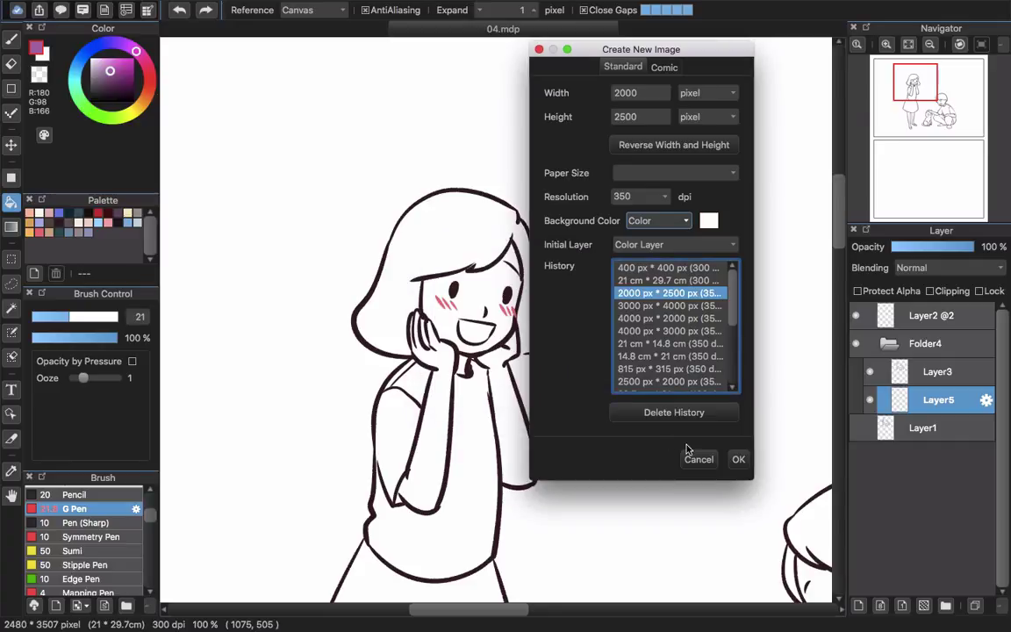
{"action": "left_click", "coordinate": [736, 459]}
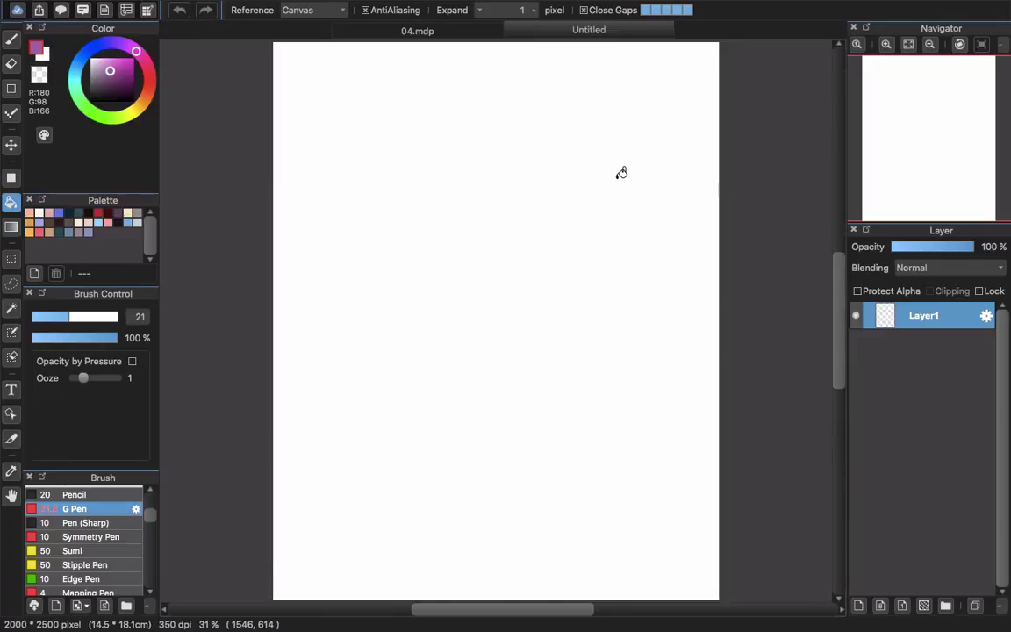
Step: Set black as the drawing colour and test-fill the circle, undoing the leak
{"action": "key", "text": "d"}
{"action": "key", "text": "b"}
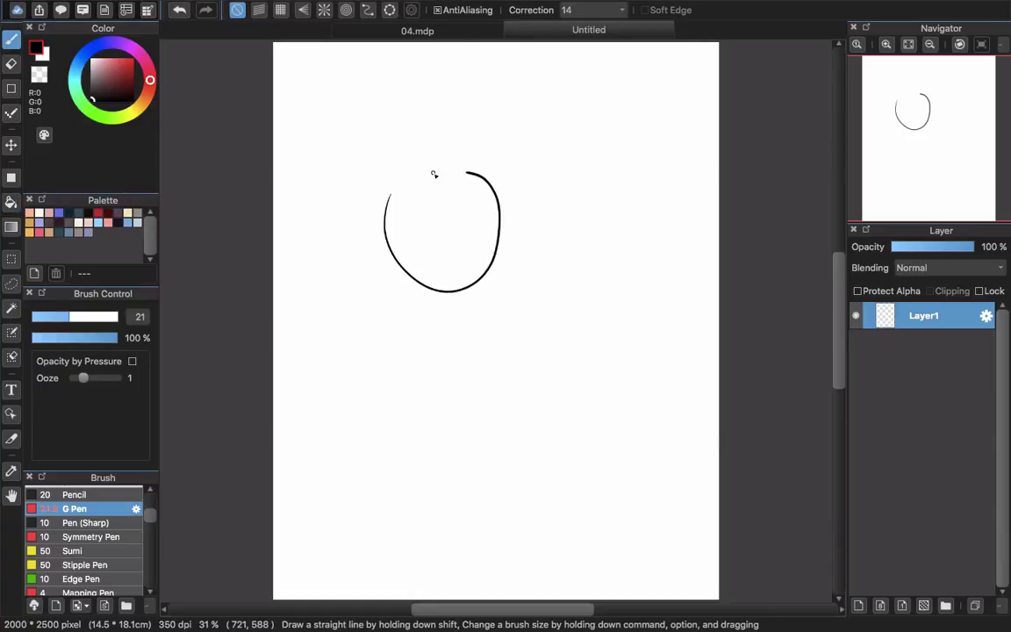
{"action": "key", "text": "g"}
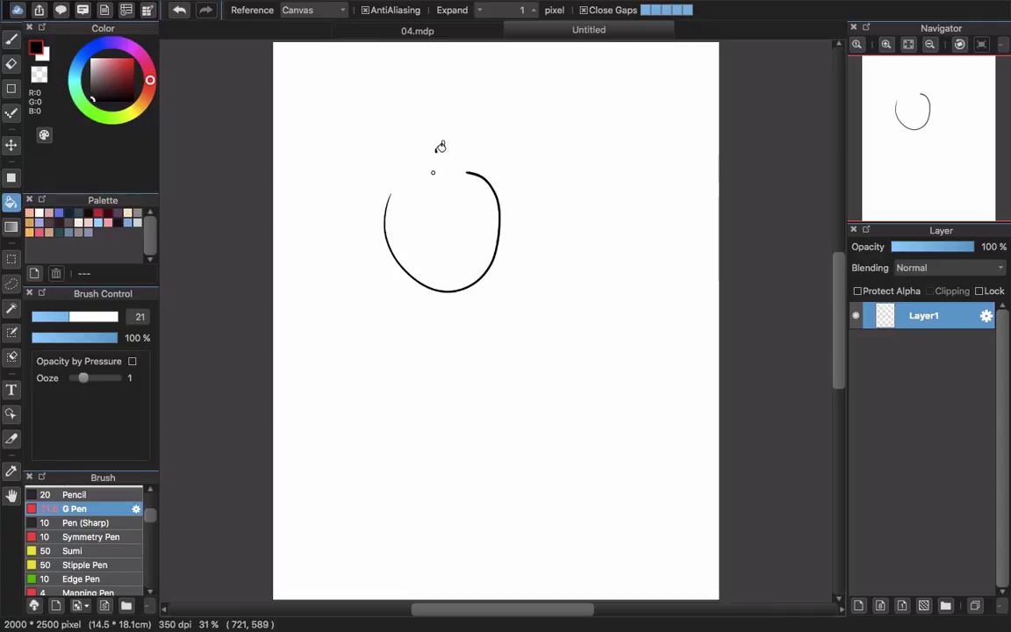
{"action": "left_click", "coordinate": [465, 221]}
{"action": "key", "text": "super+z"}
Step: Ink short lines across the circle's top gap, test-filling and undoing after each
{"action": "key", "text": "b"}
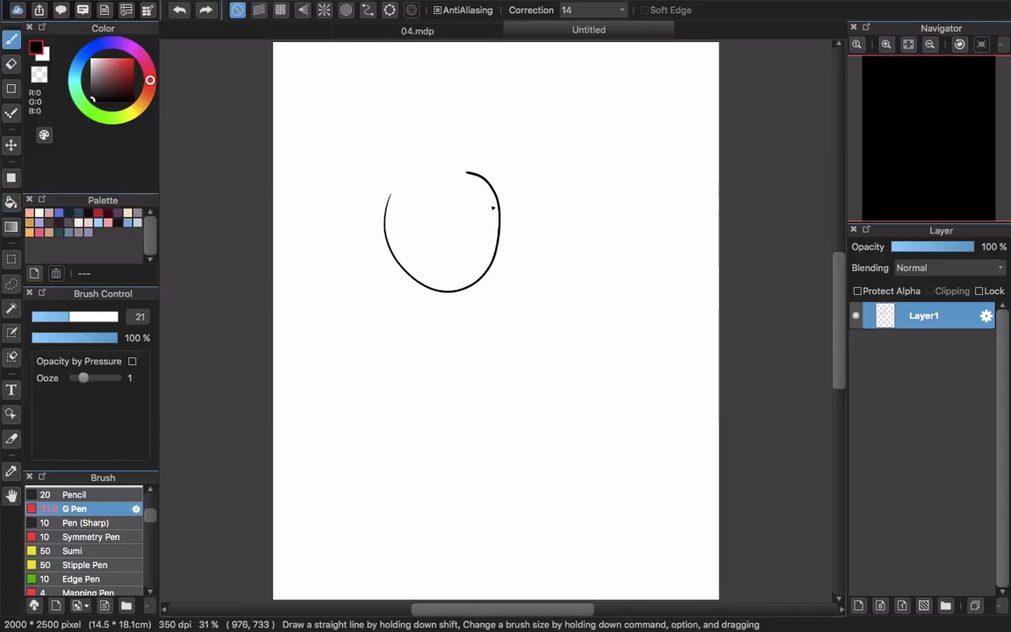
{"action": "left_click_drag", "start_coordinate": [446, 173], "coordinate": [465, 173]}
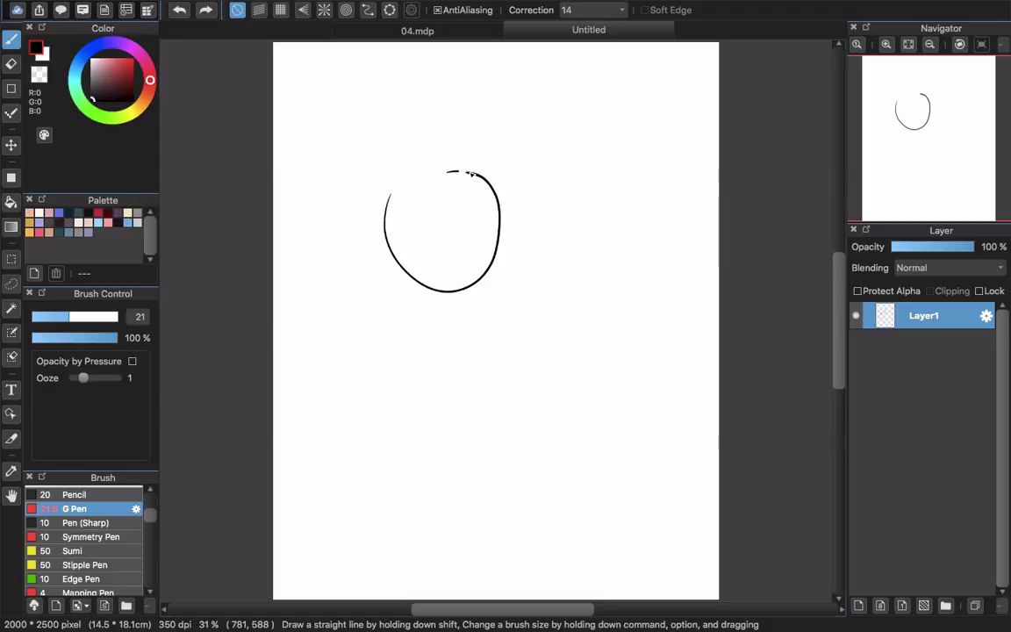
{"action": "key", "text": "g"}
{"action": "left_click", "coordinate": [463, 221]}
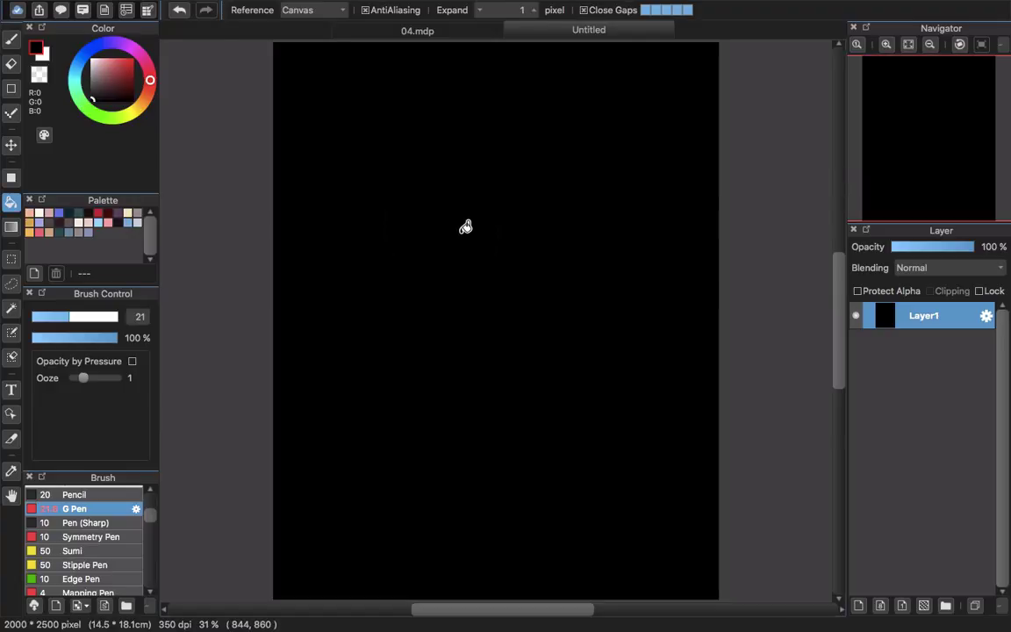
{"action": "key", "text": "super+z"}
{"action": "key", "text": "b"}
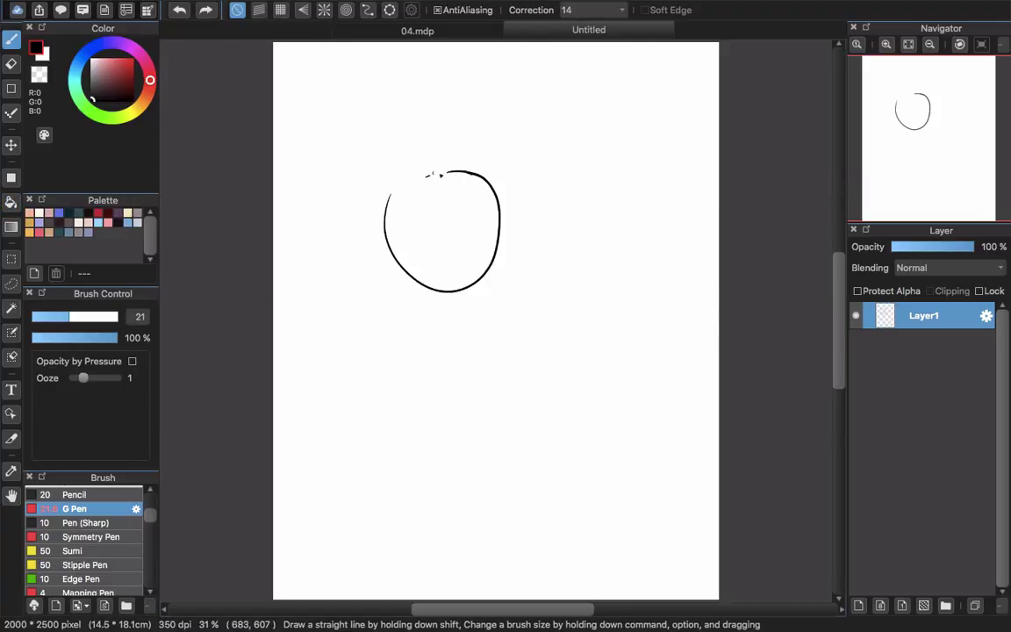
{"action": "left_click_drag", "start_coordinate": [426, 175], "coordinate": [450, 173]}
{"action": "key", "text": "g"}
{"action": "left_click", "coordinate": [456, 222]}
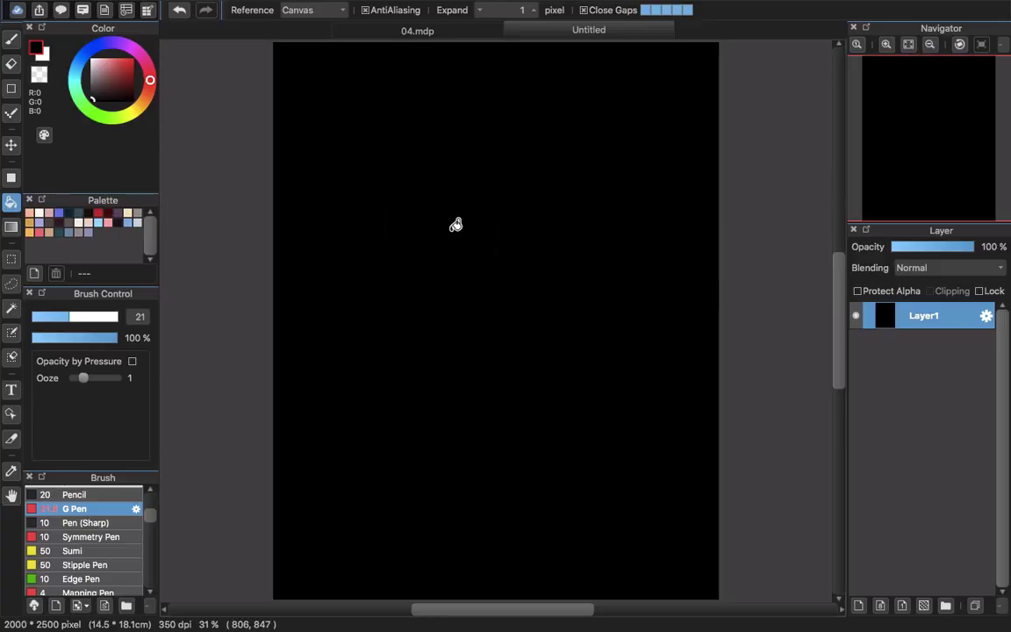
{"action": "key", "text": "super+z"}
Step: Bridge the top-left gap and keep testing until the circle's inside fills black
{"action": "key", "text": "b"}
{"action": "left_click_drag", "start_coordinate": [389, 195], "coordinate": [407, 186]}
{"action": "key", "text": "g"}
{"action": "left_click", "coordinate": [435, 217]}
{"action": "key", "text": "super+z"}
{"action": "key", "text": "b"}
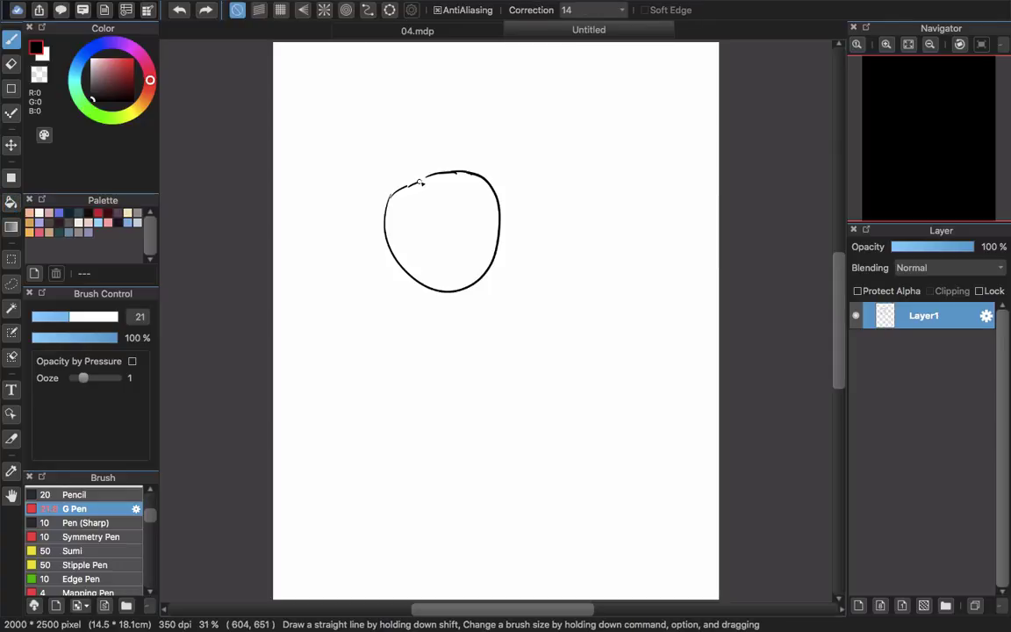
{"action": "key", "text": "g"}
{"action": "left_click", "coordinate": [446, 209]}
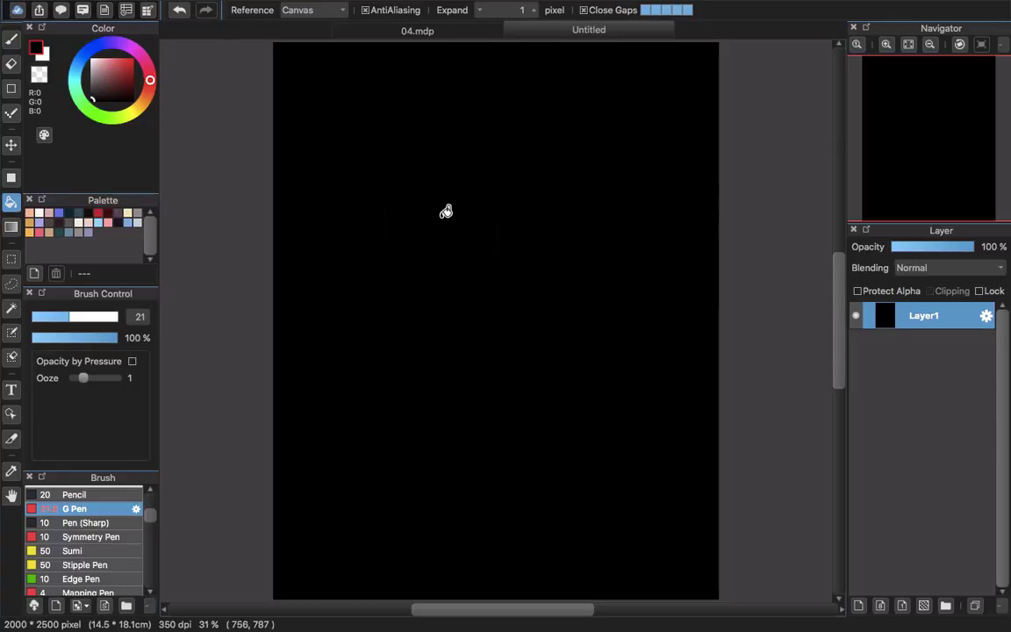
{"action": "key", "text": "super+z"}
{"action": "key", "text": "b"}
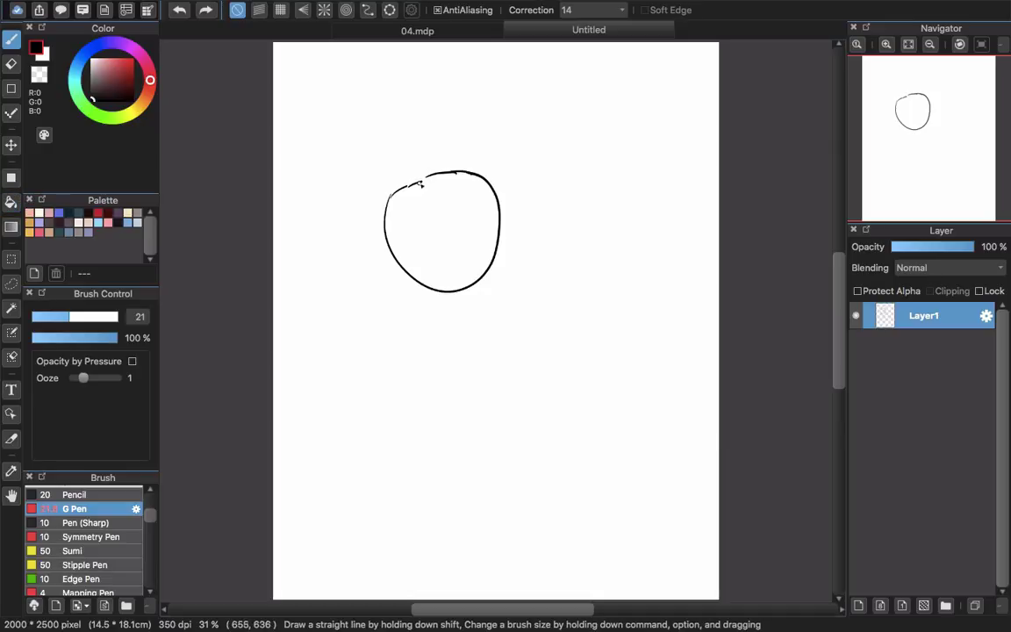
{"action": "key", "text": "g"}
{"action": "left_click", "coordinate": [445, 194]}
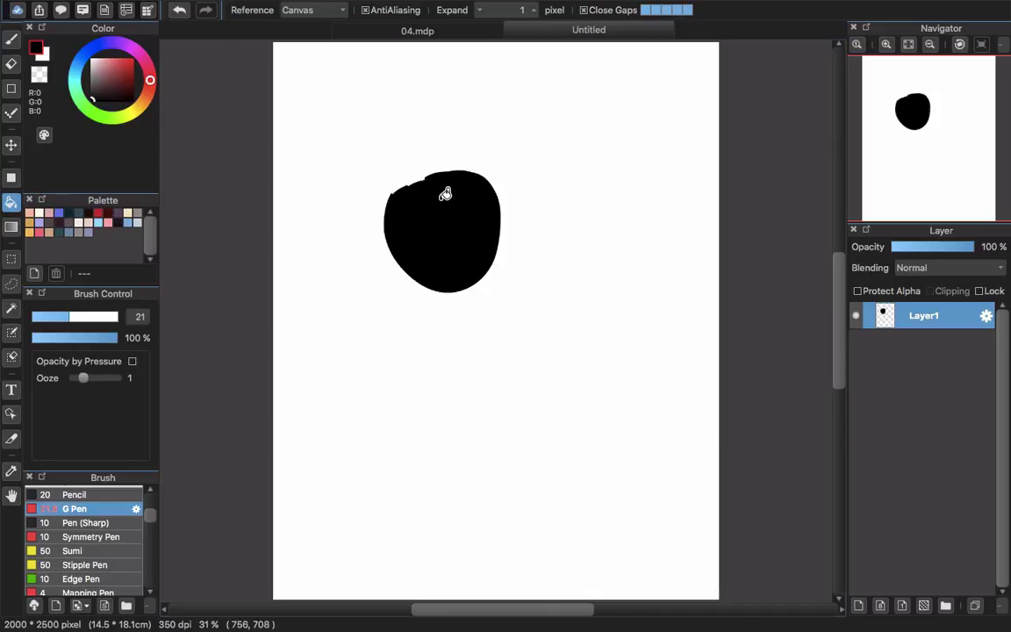
Step: Undo the black fill, ink over the circle's gap, then erase the bridge to reopen it
{"action": "scroll", "coordinate": [436, 183], "scroll_direction": "up", "scroll_amount": 5}
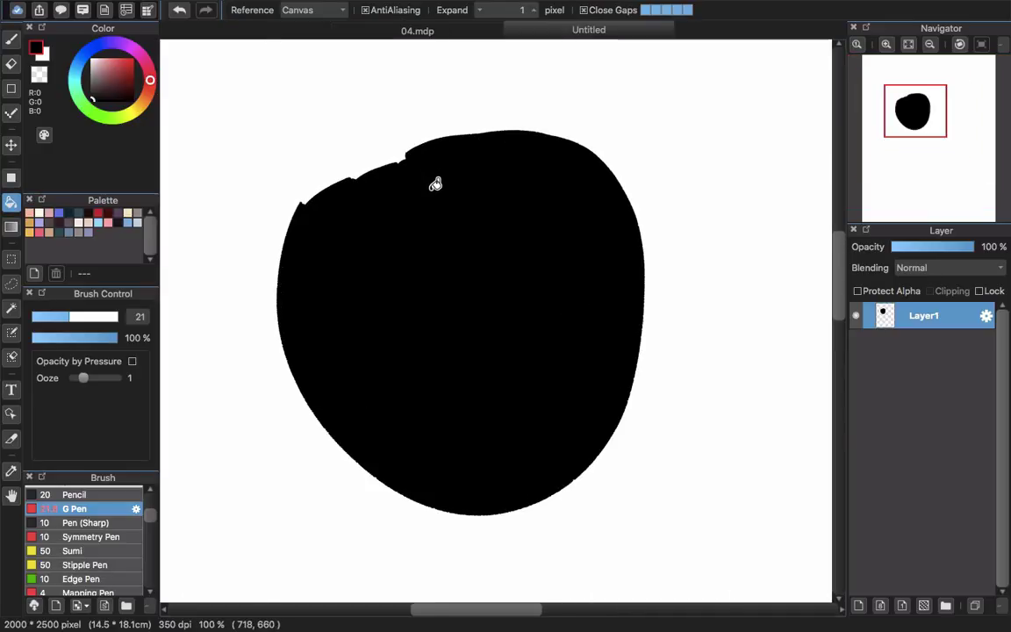
{"action": "key", "text": "ctrl+z"}
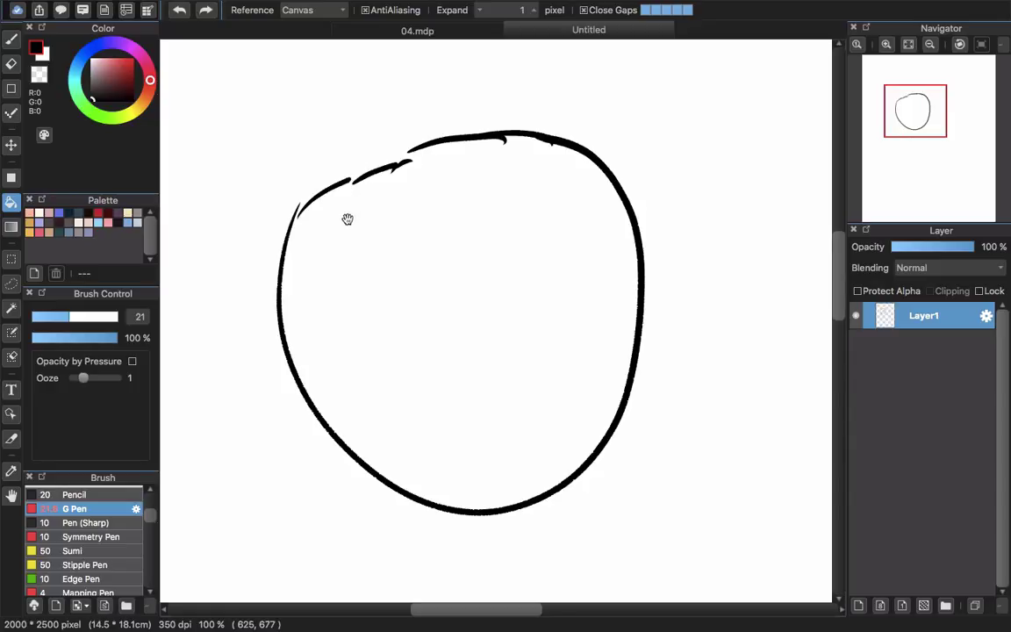
{"action": "scroll", "coordinate": [377, 217], "scroll_direction": "left", "scroll_amount": 3}
{"action": "key", "text": "b"}
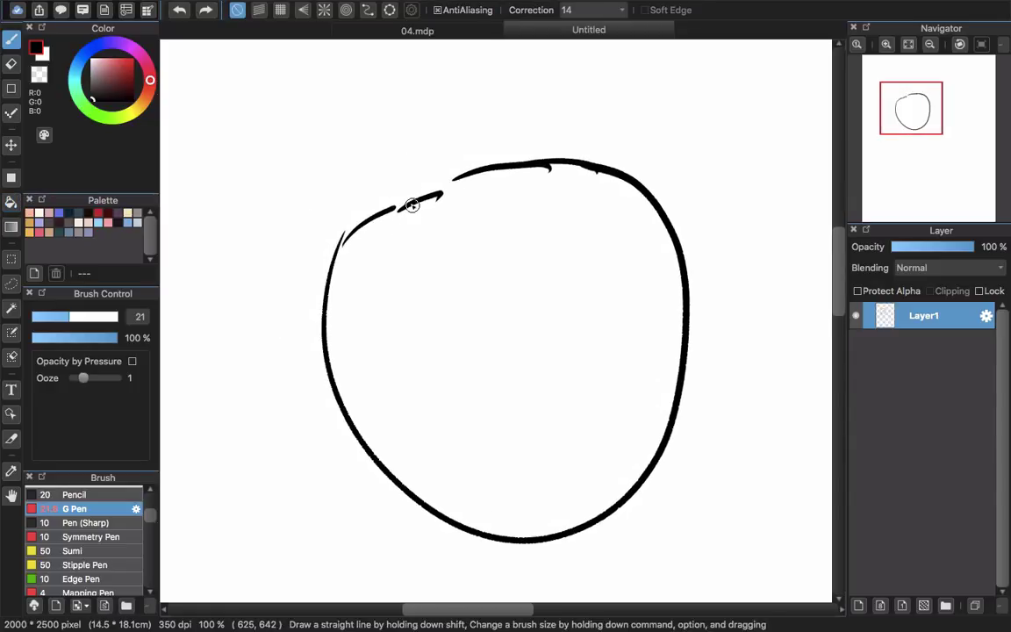
{"action": "left_click_drag", "start_coordinate": [343, 230], "coordinate": [339, 244]}
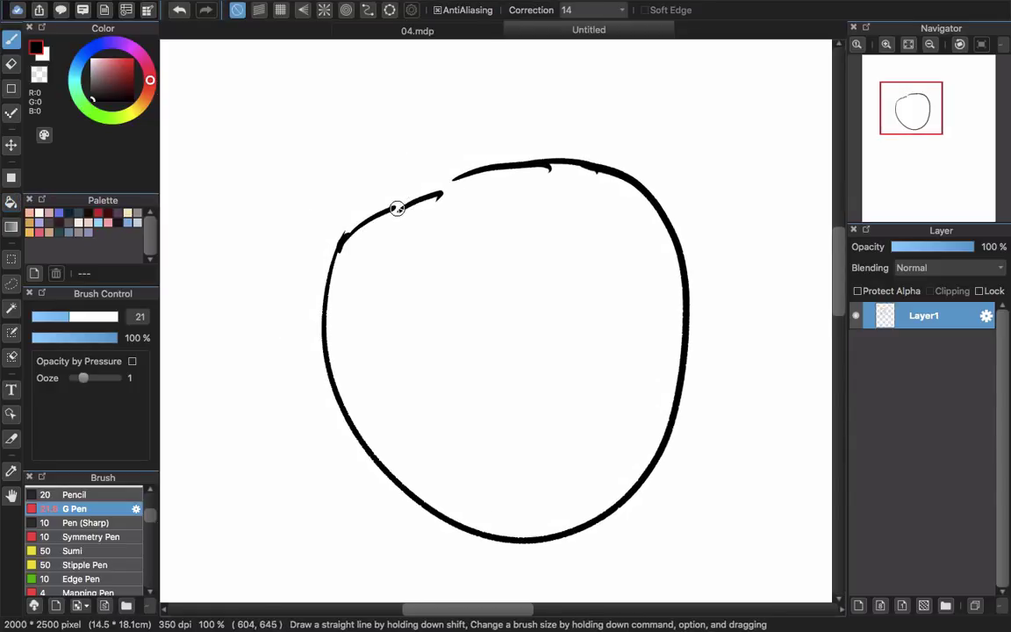
{"action": "left_click_drag", "start_coordinate": [388, 208], "coordinate": [439, 198]}
{"action": "key", "text": "e"}
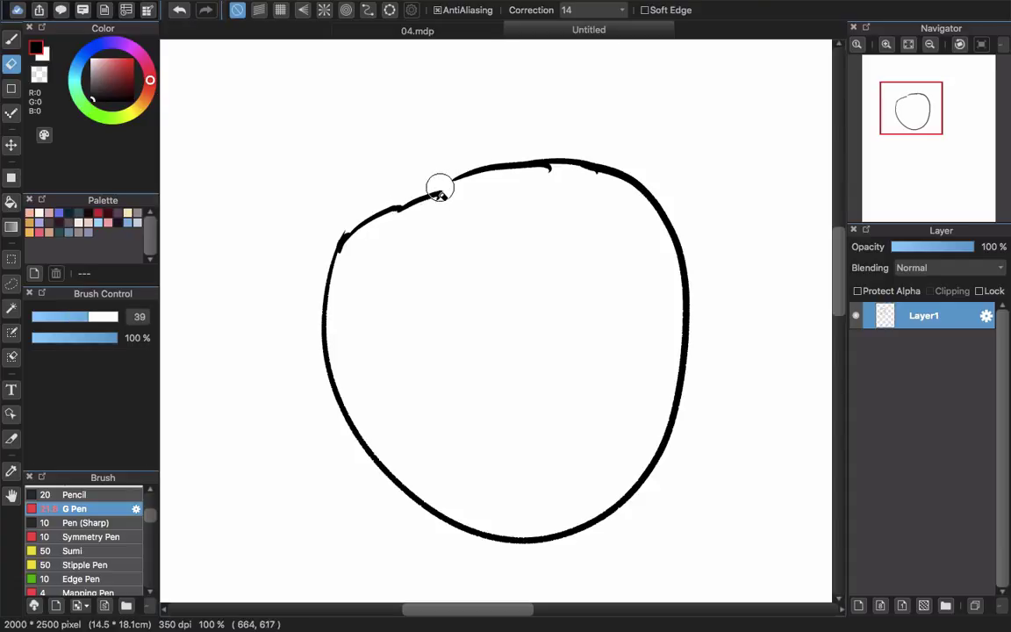
{"action": "left_click", "coordinate": [440, 197]}
Step: Demonstrate the black fill leaking through the open circle, undo it, and ink the top-left gap shut
{"action": "key", "text": "g"}
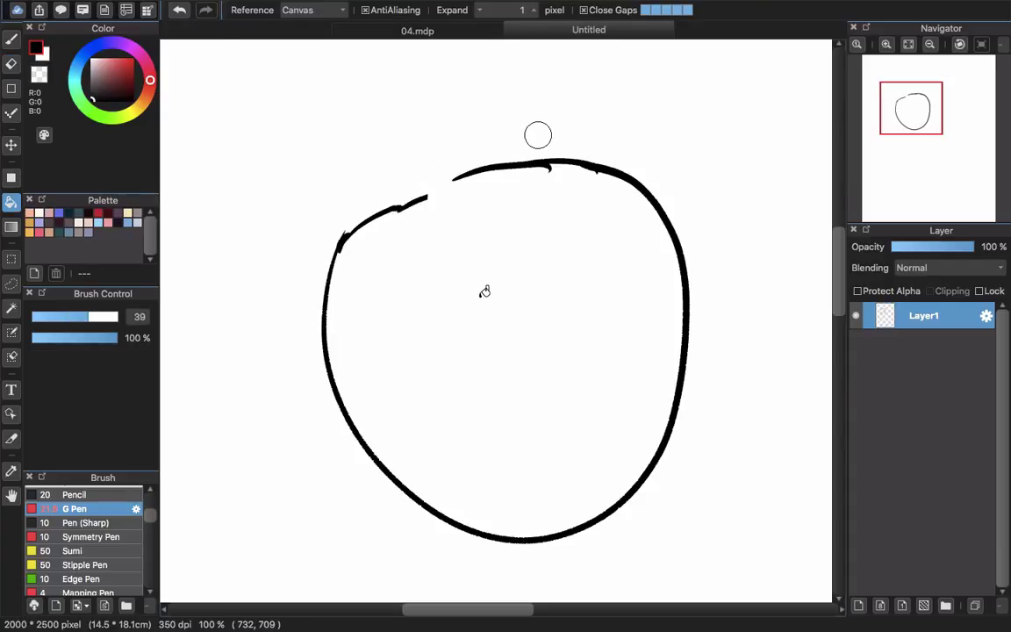
{"action": "left_click", "coordinate": [485, 291]}
{"action": "key", "text": "super+z"}
{"action": "key", "text": "b"}
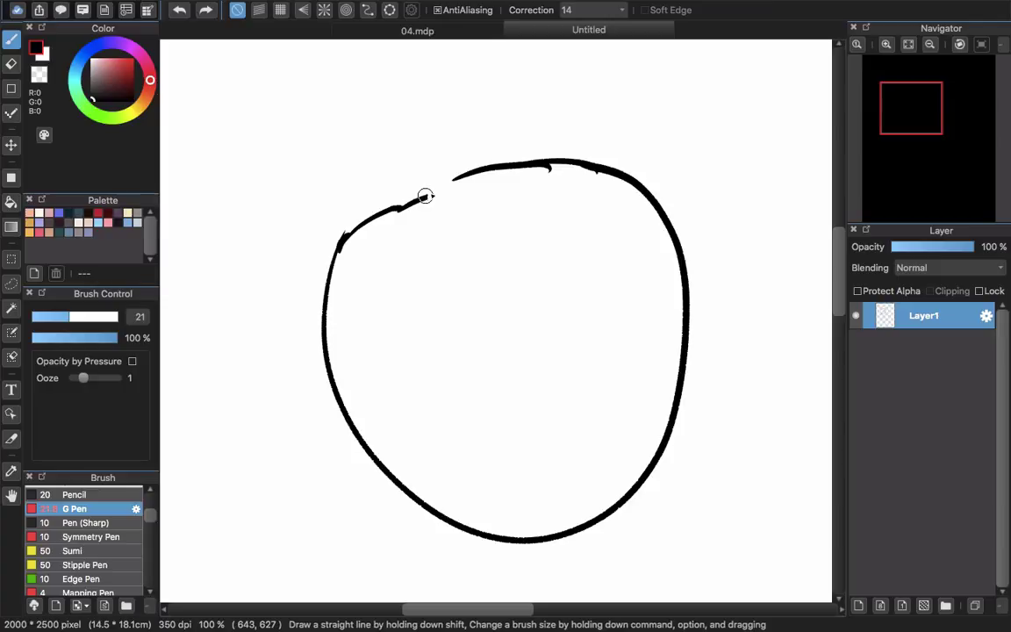
{"action": "key", "text": "g"}
{"action": "left_click", "coordinate": [490, 234]}
{"action": "key", "text": "super+z"}
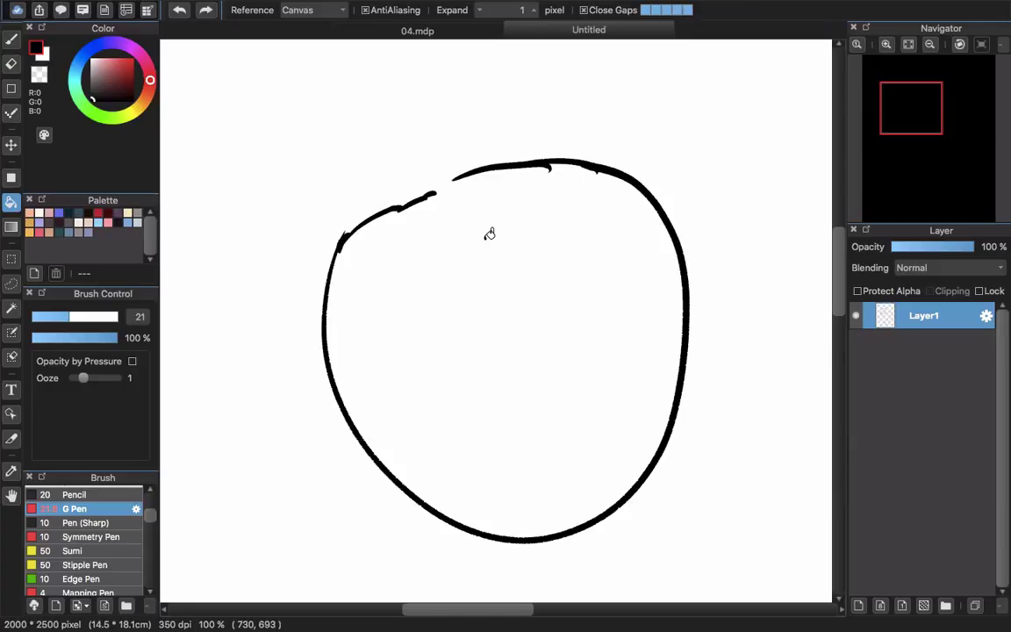
{"action": "key", "text": "b"}
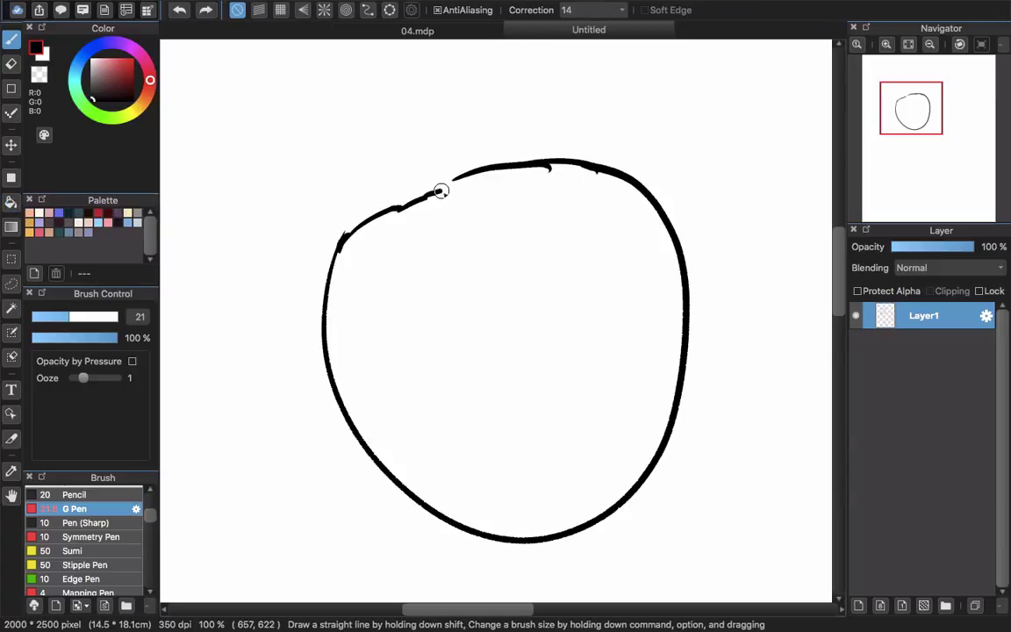
{"action": "key", "text": "g"}
{"action": "left_click", "coordinate": [489, 224]}
{"action": "key", "text": "super+z"}
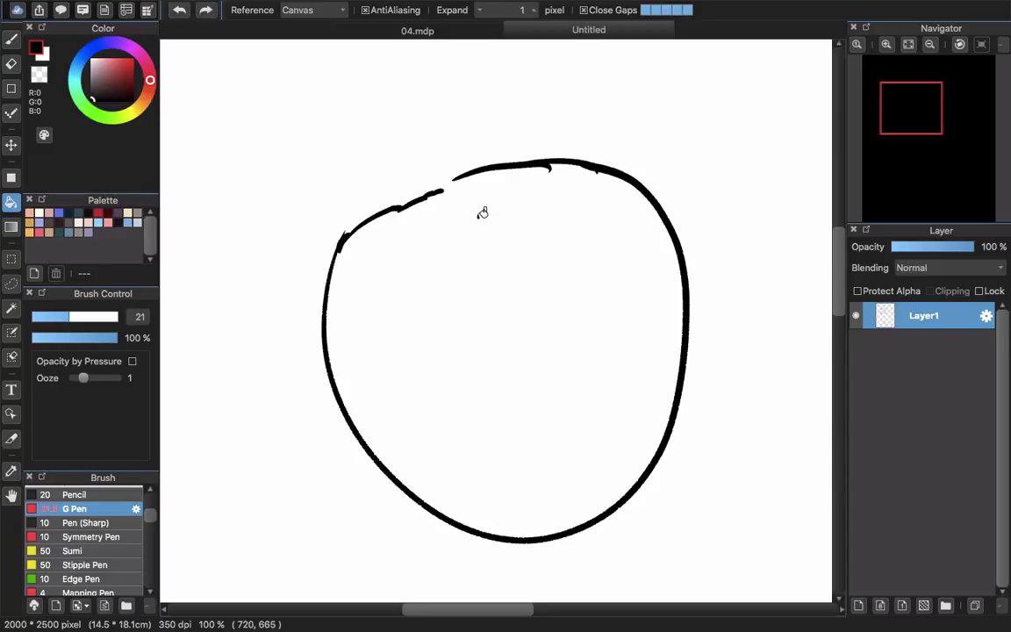
{"action": "key", "text": "b"}
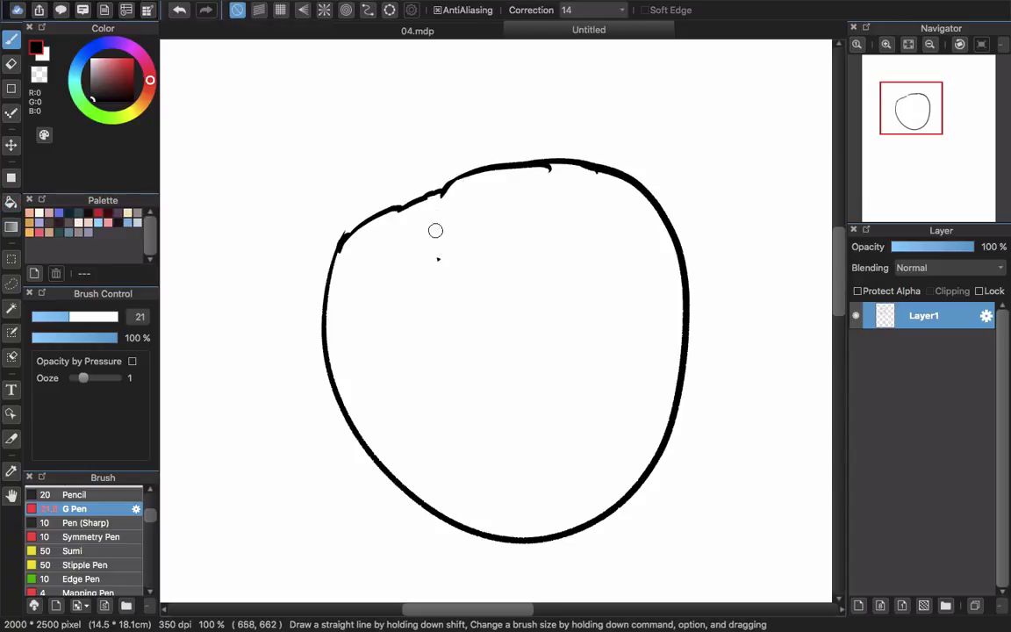
{"action": "left_click_drag", "start_coordinate": [451, 176], "coordinate": [427, 197]}
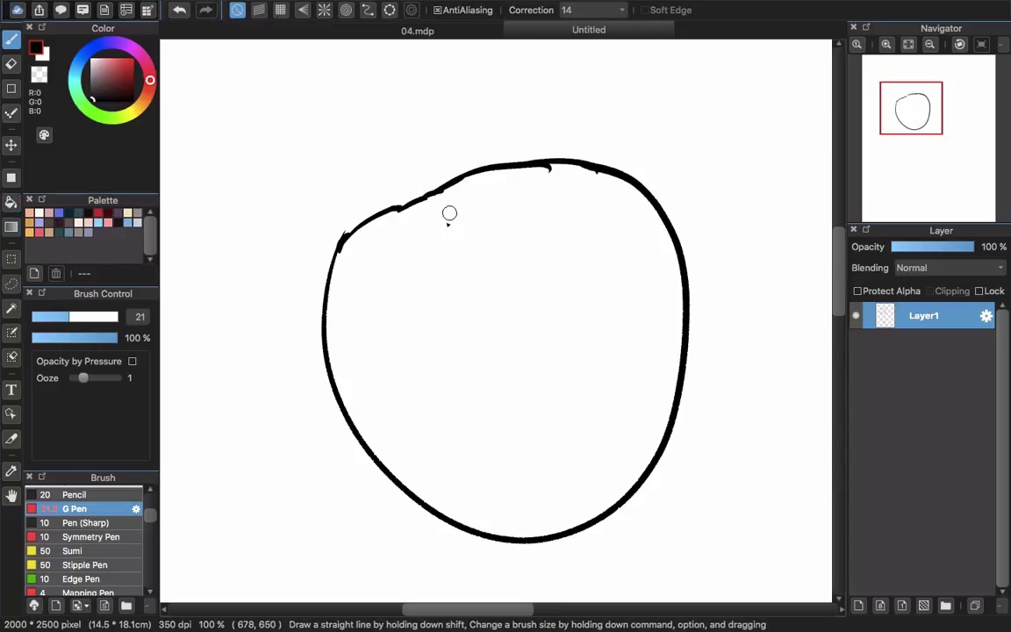
Step: Clear the canvas, draw a loop with a bottom gap, and test a pink shadow fill that floods
{"action": "key", "text": "Delete"}
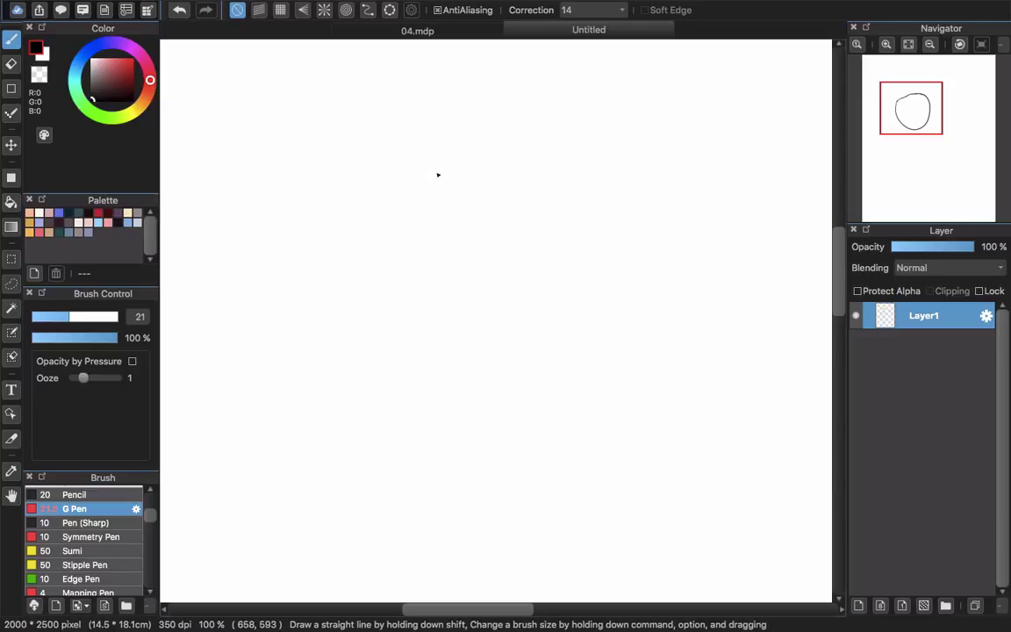
{"action": "mouse_move", "coordinate": [518, 483]}
{"action": "left_mouse_down"}
{"action": "mouse_move", "coordinate": [339, 343]}
{"action": "mouse_move", "coordinate": [521, 194]}
{"action": "mouse_move", "coordinate": [598, 359]}
{"action": "mouse_move", "coordinate": [562, 472]}
{"action": "mouse_move", "coordinate": [537, 487]}
{"action": "left_mouse_up"}
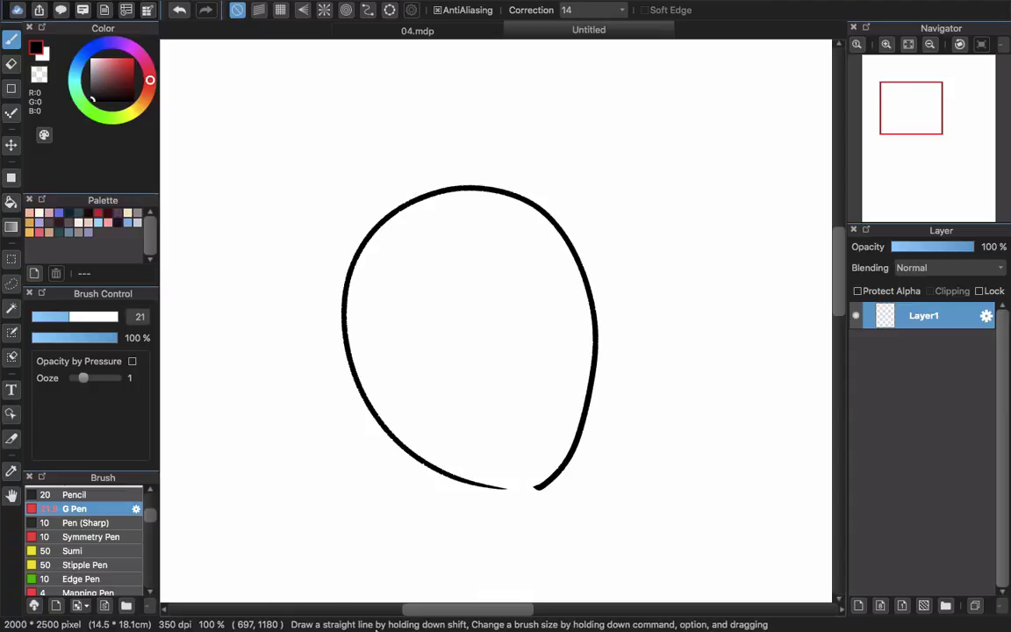
{"action": "left_click", "coordinate": [68, 222]}
{"action": "left_click", "coordinate": [49, 212]}
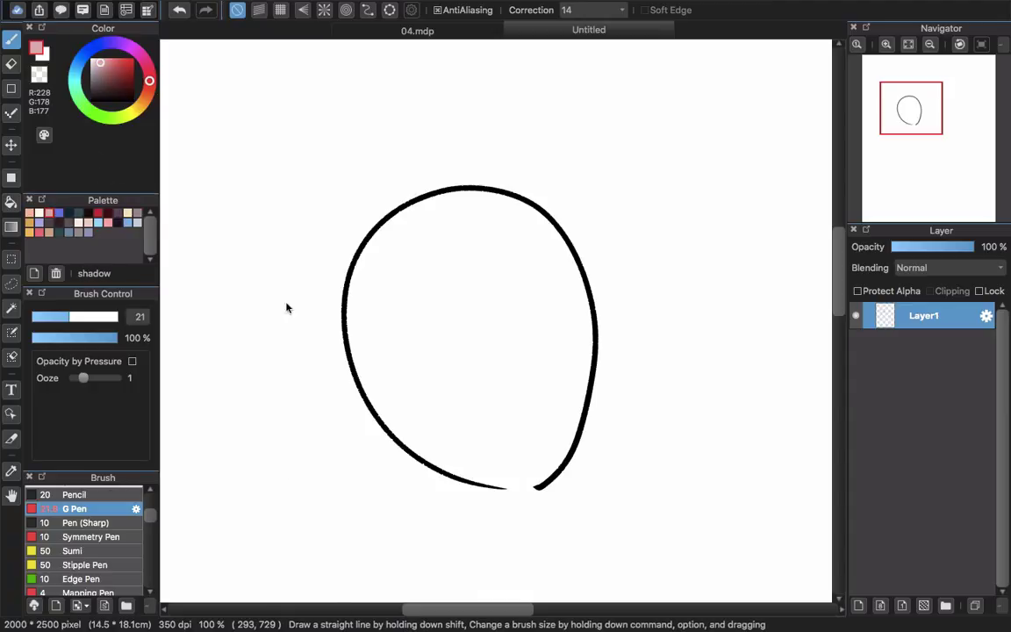
{"action": "key", "text": "g"}
{"action": "left_click", "coordinate": [523, 402]}
{"action": "key", "text": "ctrl+z"}
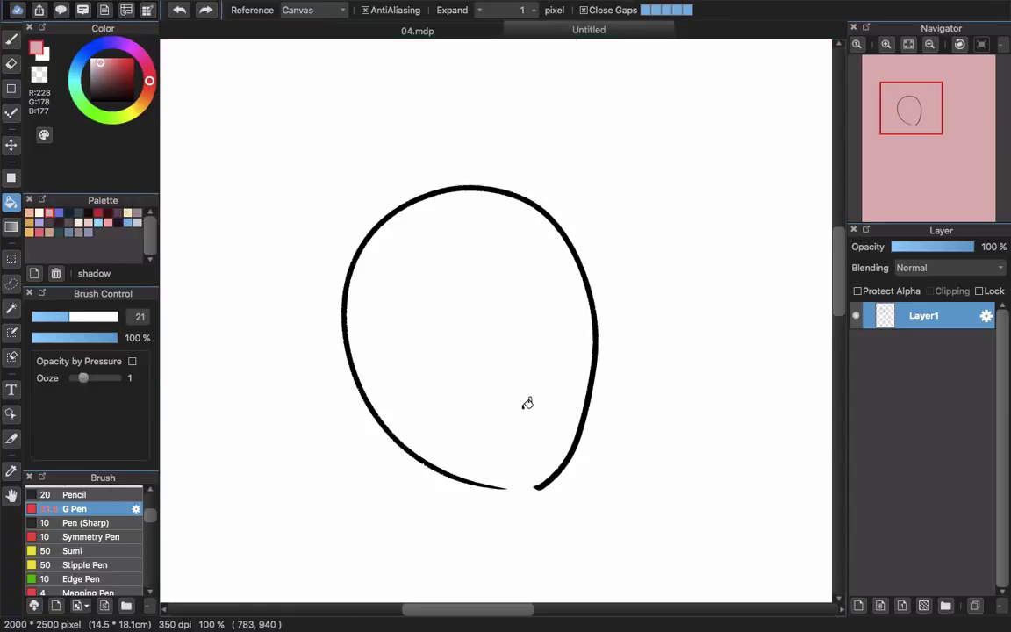
Step: Add Layer2 below Layer1 and test a pink fill on it, undoing it
{"action": "key", "text": "ctrl+shift+n"}
{"action": "left_click_drag", "start_coordinate": [923, 315], "coordinate": [931, 349]}
{"action": "left_click", "coordinate": [524, 487]}
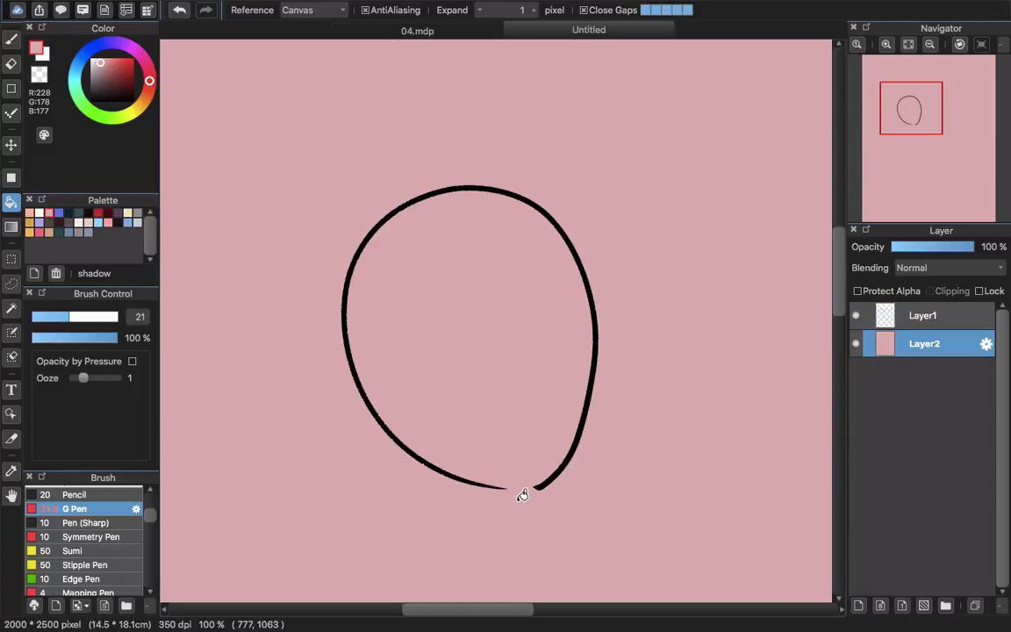
{"action": "key", "text": "ctrl+z"}
Step: Narrow the loop's bottom gap with a black stroke on Layer1, then reselect Layer2 and pink
{"action": "left_click", "coordinate": [941, 318]}
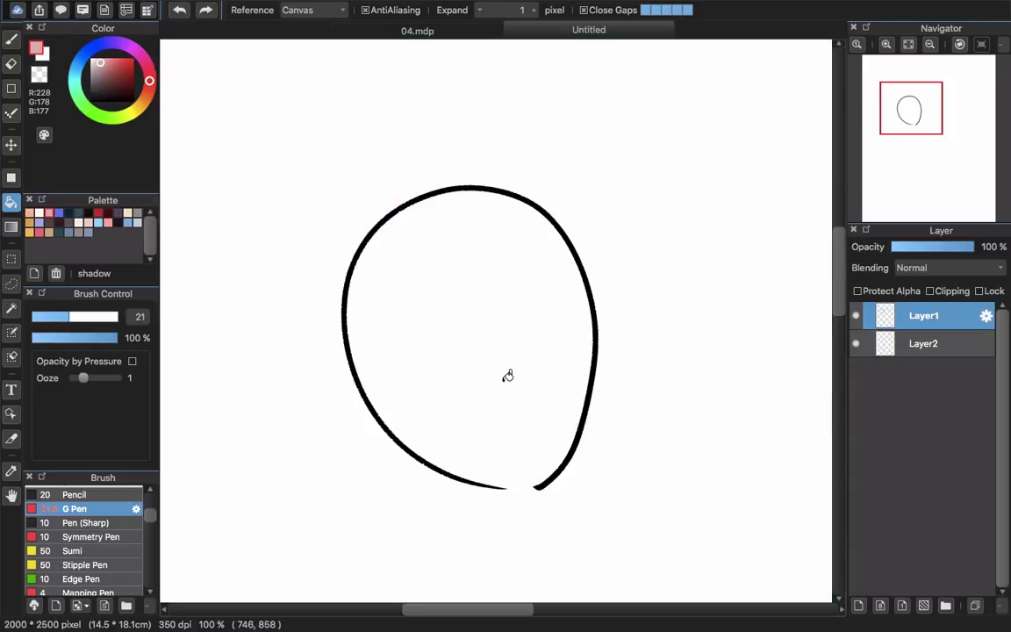
{"action": "key", "text": "x"}
{"action": "key", "text": "b"}
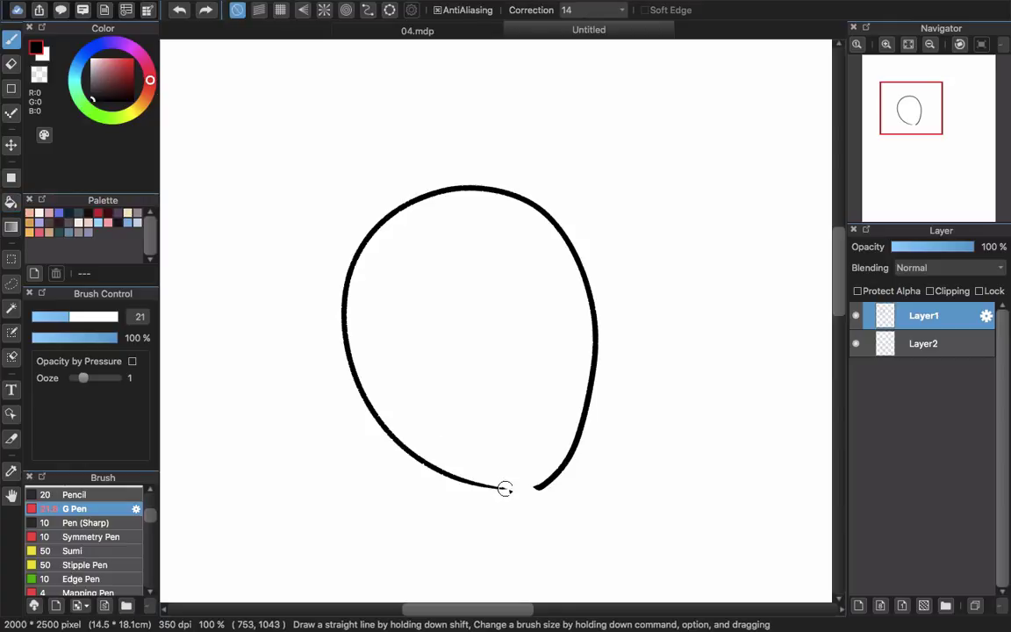
{"action": "left_click_drag", "start_coordinate": [518, 490], "coordinate": [521, 490]}
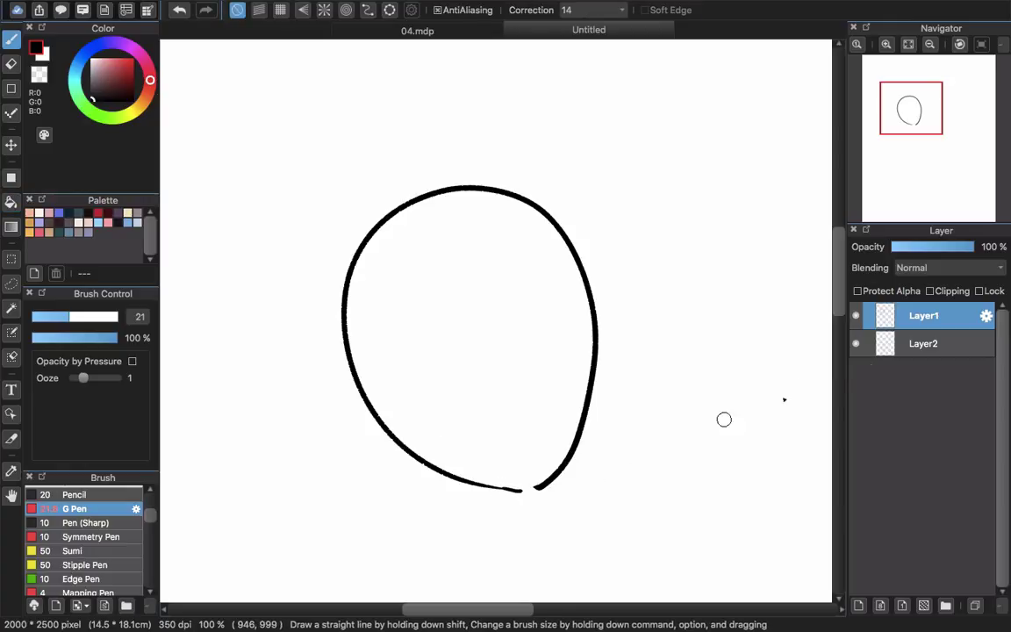
{"action": "left_click", "coordinate": [913, 345]}
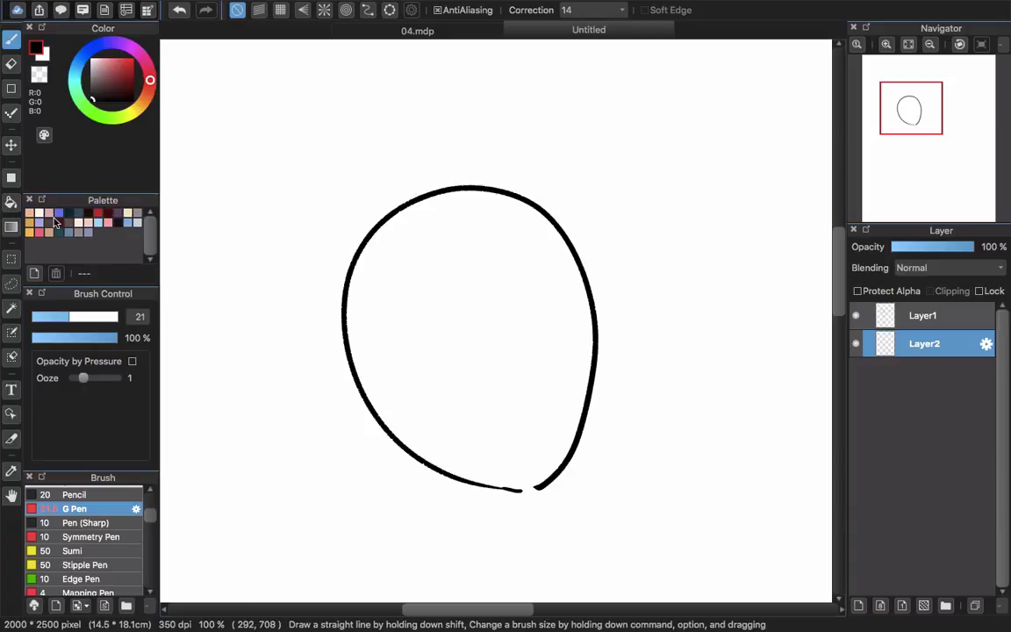
{"action": "left_click", "coordinate": [55, 223]}
{"action": "left_click", "coordinate": [922, 315]}
{"action": "key", "text": "g"}
{"action": "left_click", "coordinate": [529, 349]}
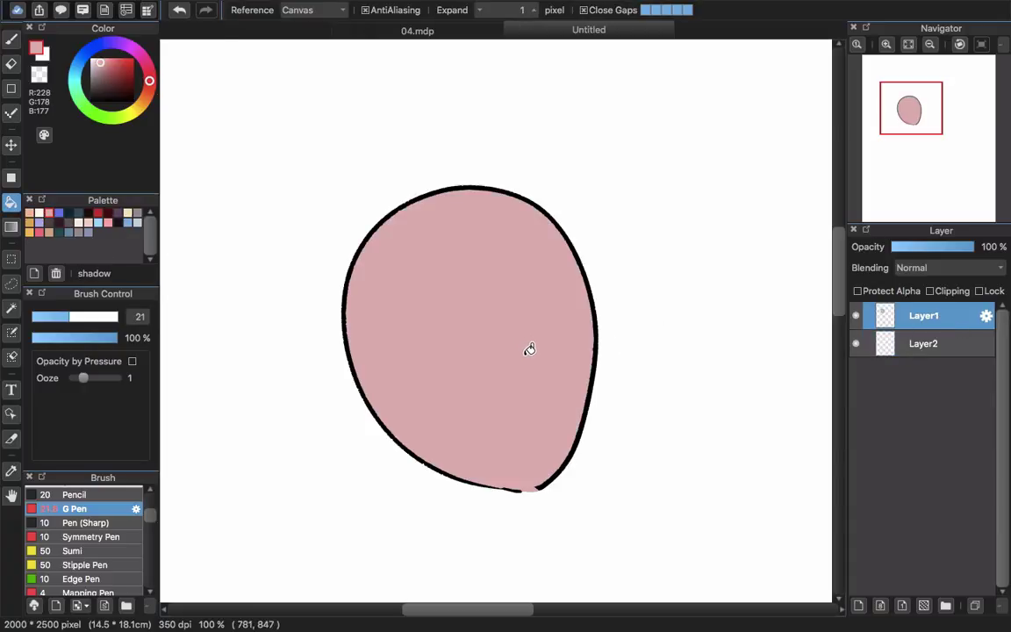
{"action": "scroll", "coordinate": [543, 490], "scroll_direction": "up", "scroll_amount": 3}
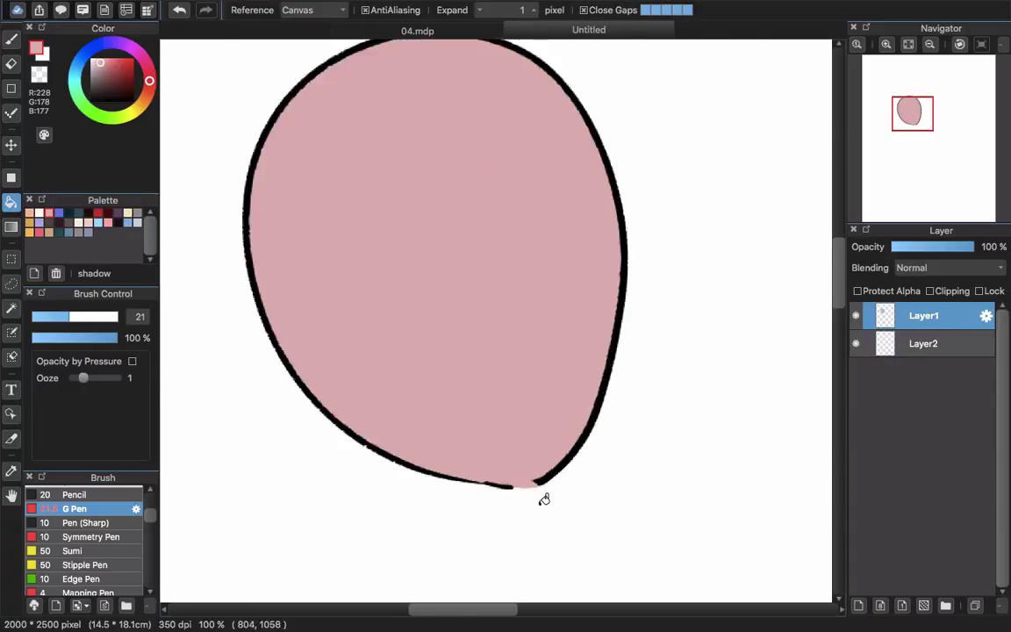
{"action": "scroll", "coordinate": [478, 403], "scroll_direction": "down", "scroll_amount": 1}
{"action": "scroll", "coordinate": [478, 403], "scroll_direction": "down", "scroll_amount": 2}
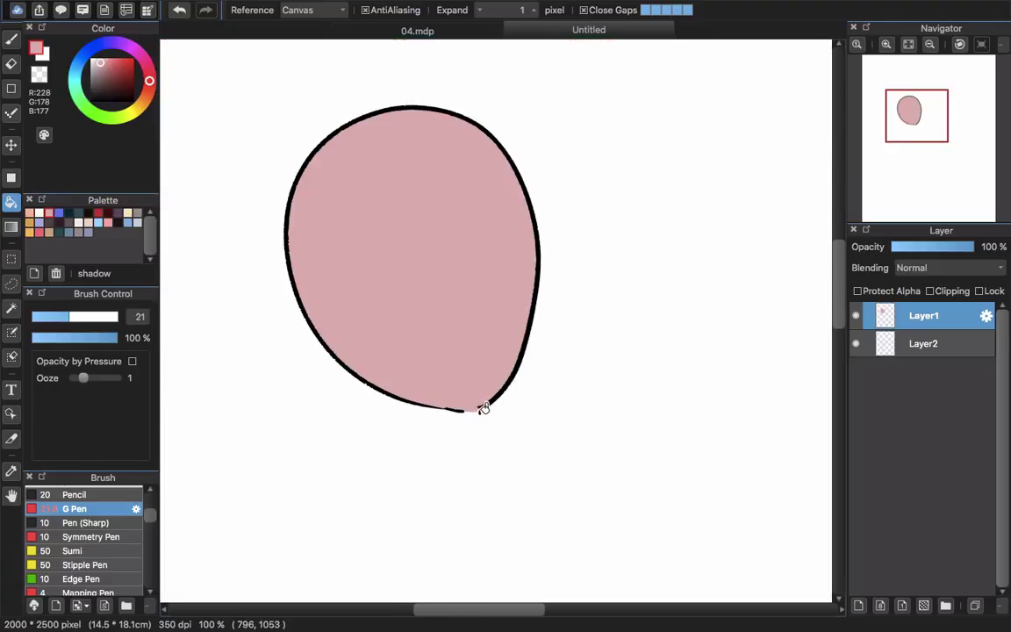
{"action": "scroll", "coordinate": [493, 403], "scroll_direction": "up", "scroll_amount": 2}
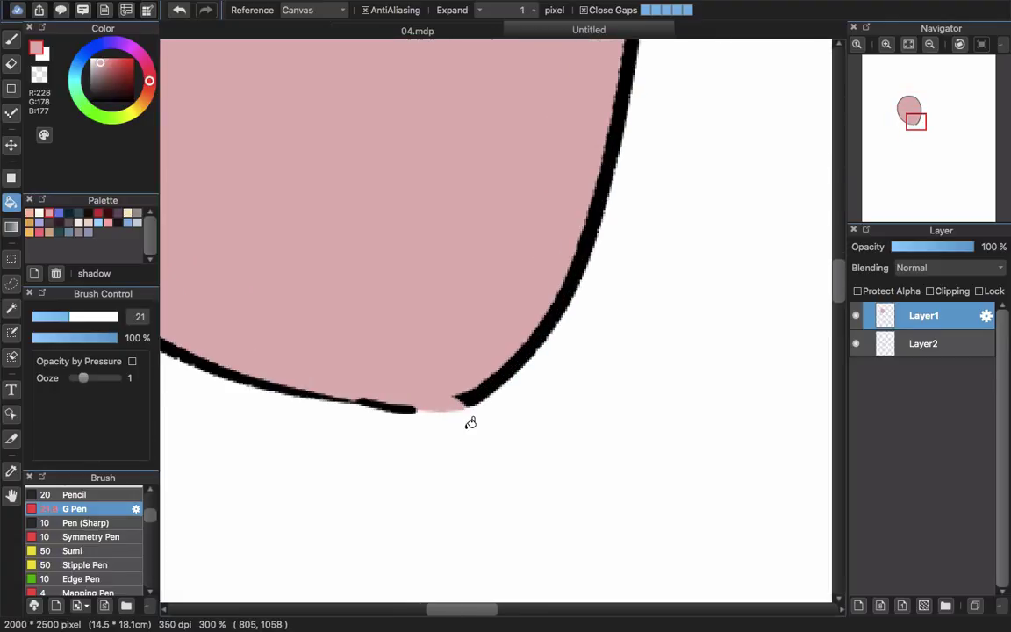
{"action": "scroll", "coordinate": [478, 354], "scroll_direction": "down", "scroll_amount": 4}
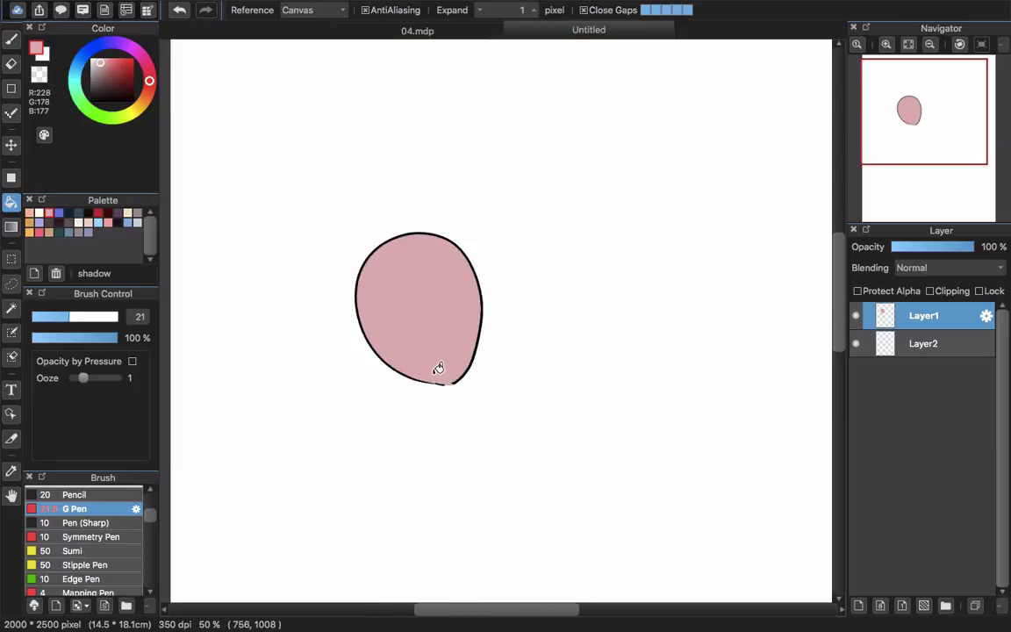
{"action": "scroll", "coordinate": [438, 372], "scroll_direction": "up", "scroll_amount": 2}
{"action": "scroll", "coordinate": [451, 391], "scroll_direction": "up", "scroll_amount": 3}
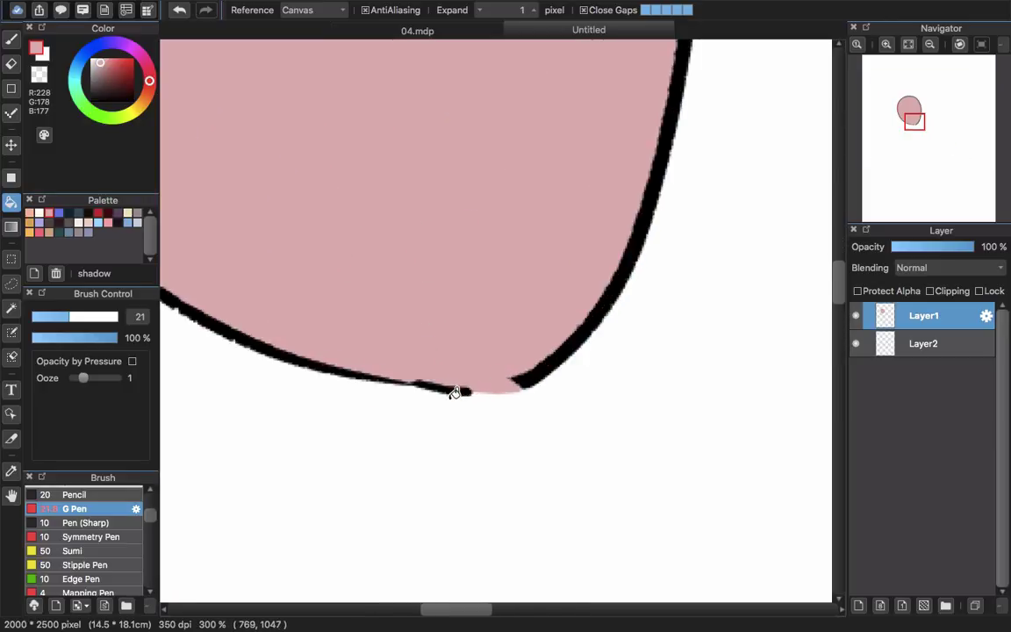
{"action": "scroll", "coordinate": [522, 404], "scroll_direction": "down", "scroll_amount": 3}
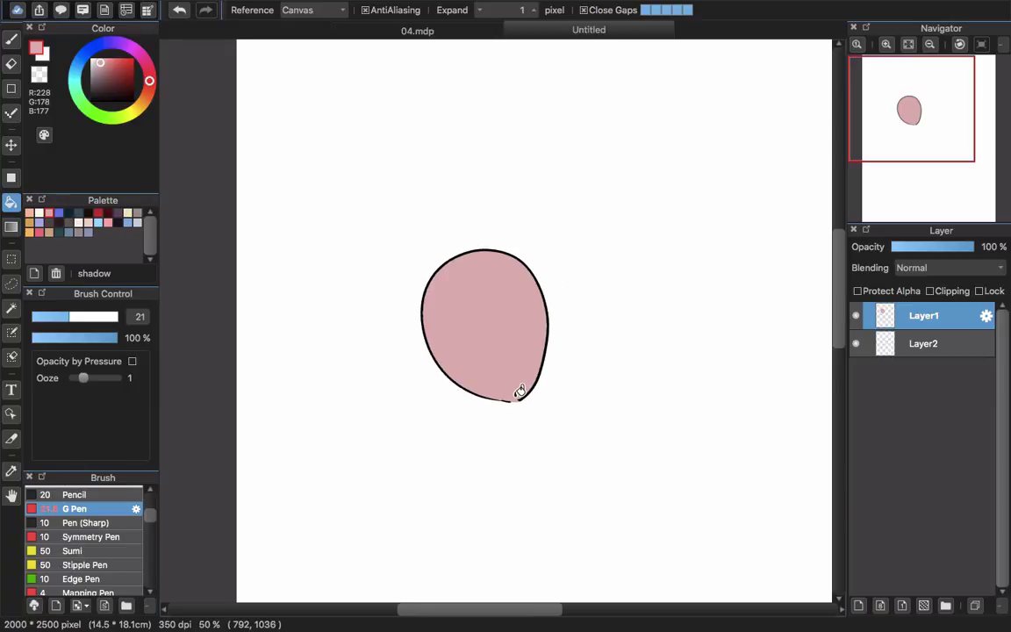
{"action": "scroll", "coordinate": [519, 375], "scroll_direction": "up", "scroll_amount": 2}
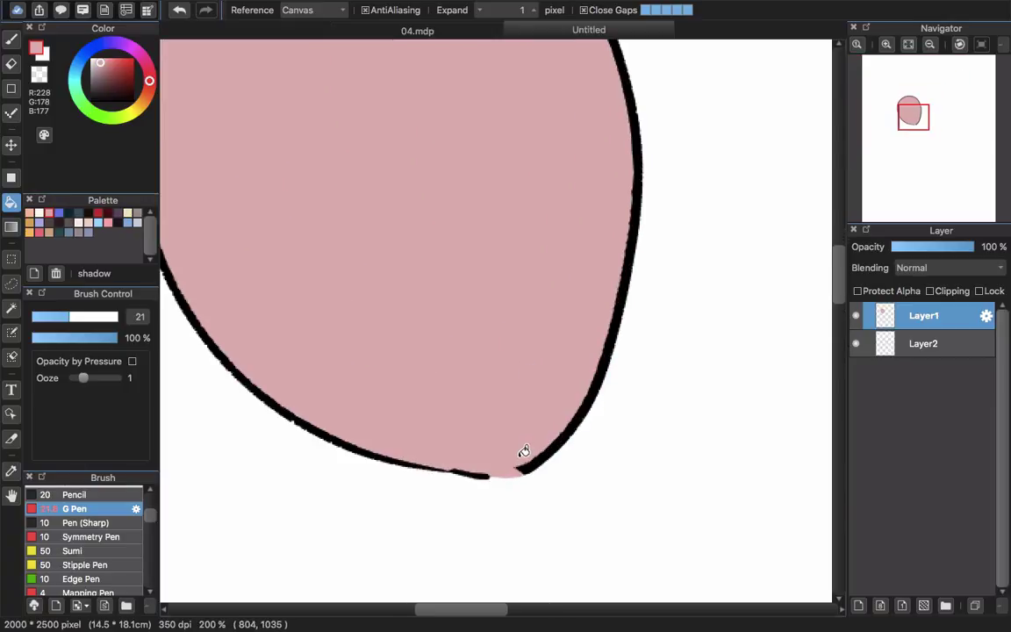
Step: Return to 04.mdp and pan from the girl's body down to the boy's head
{"action": "left_click", "coordinate": [449, 33]}
{"action": "scroll", "coordinate": [544, 342], "scroll_direction": "up", "scroll_amount": 2}
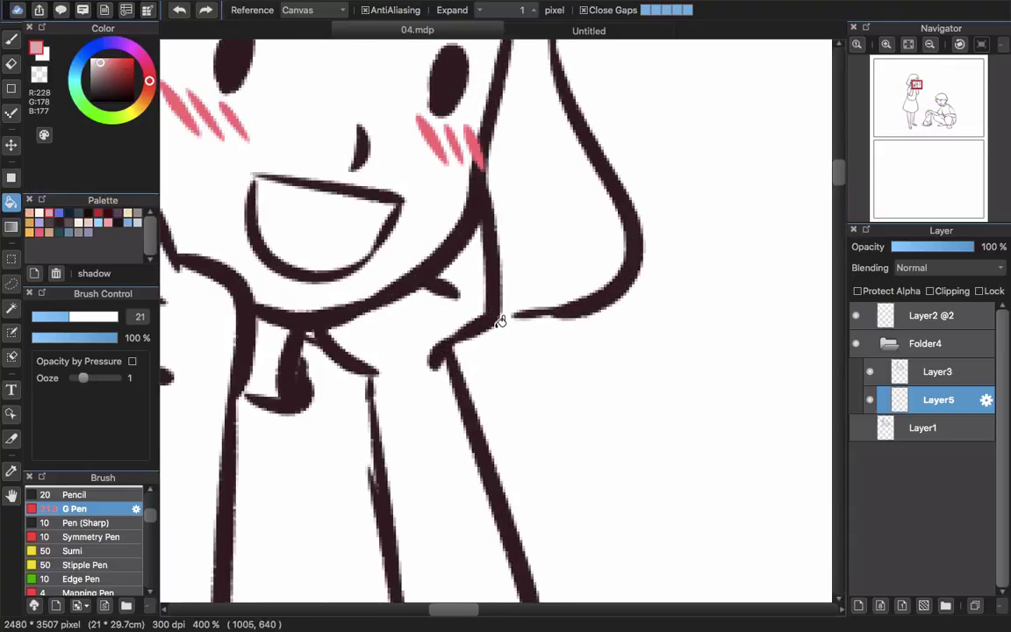
{"action": "scroll", "coordinate": [499, 321], "scroll_direction": "down", "scroll_amount": 2}
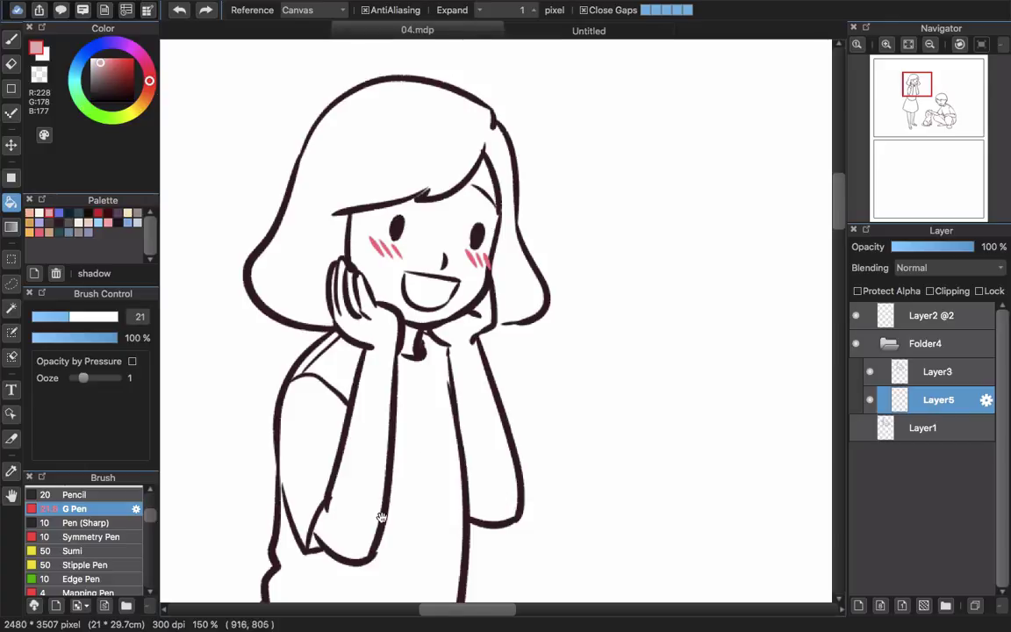
{"action": "left_click_drag", "start_coordinate": [383, 523], "coordinate": [493, 248]}
{"action": "scroll", "coordinate": [492, 248], "scroll_direction": "down", "scroll_amount": 10}
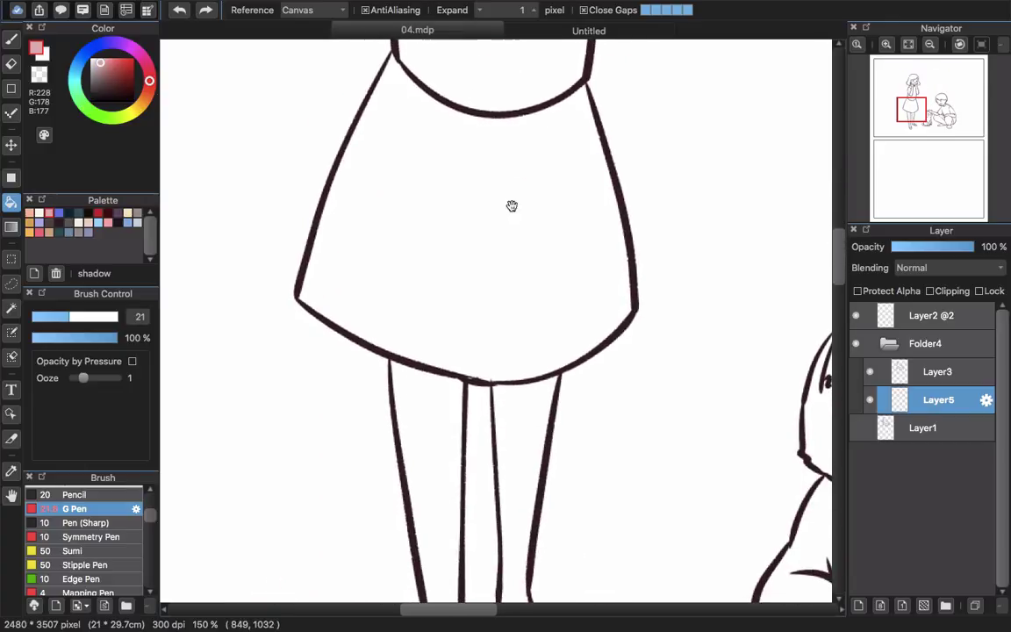
{"action": "scroll", "coordinate": [513, 205], "scroll_direction": "right", "scroll_amount": 6}
{"action": "left_click_drag", "start_coordinate": [425, 157], "coordinate": [422, 344]}
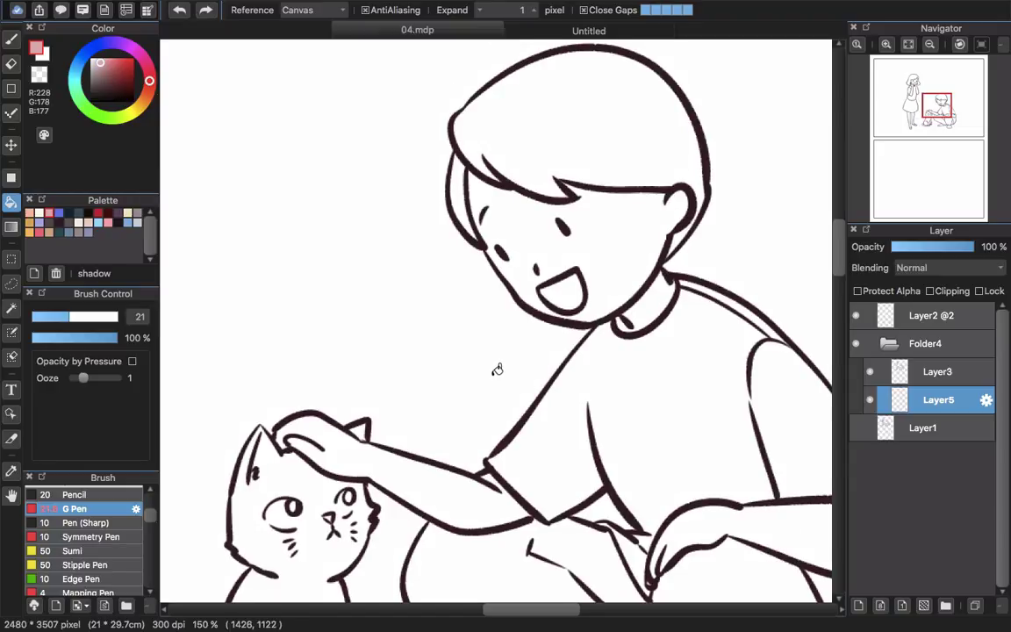